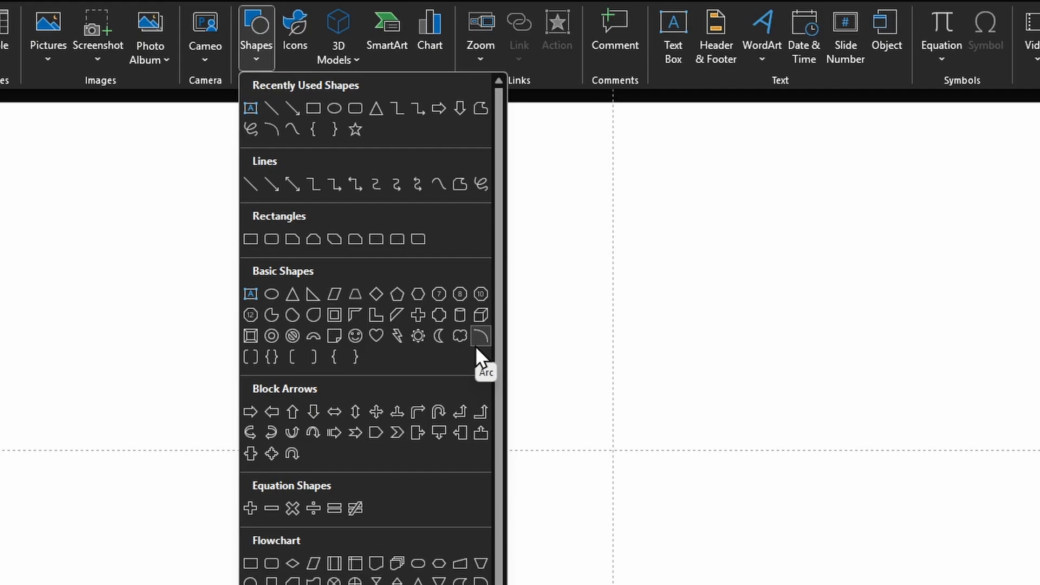
# - Draw an arc on the blank slide and set its height and width to 3 inches
pyautogui.click(476, 347)
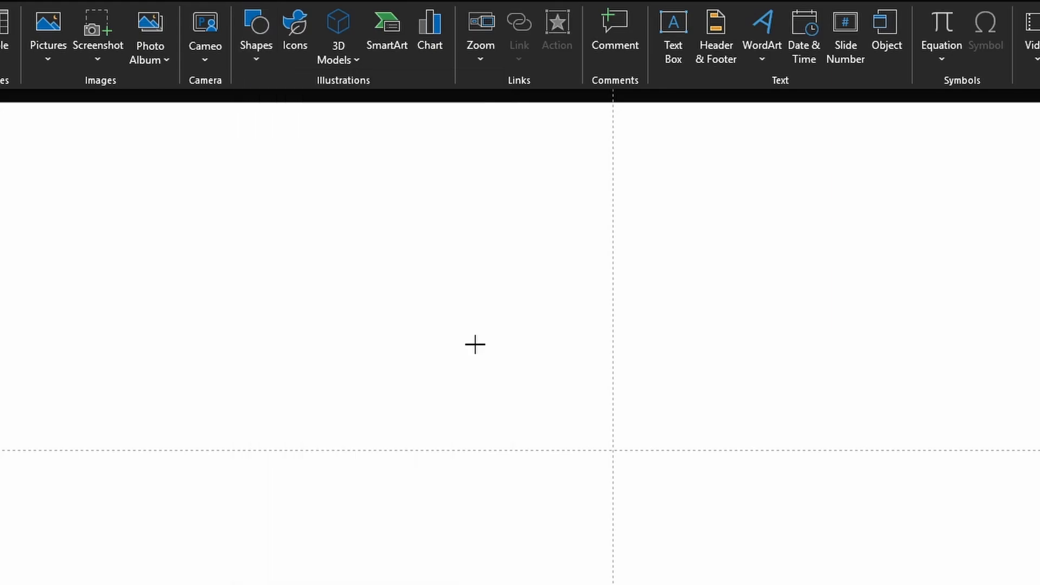
pyautogui.moveTo(525, 267); pyautogui.dragTo(814, 569)
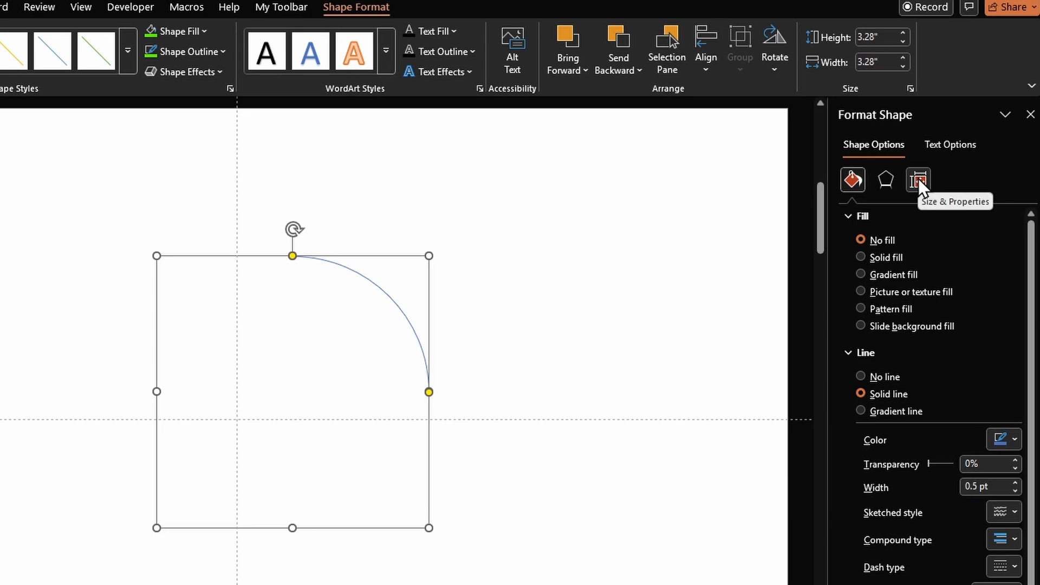
pyautogui.click(918, 177)
pyautogui.click(993, 236)
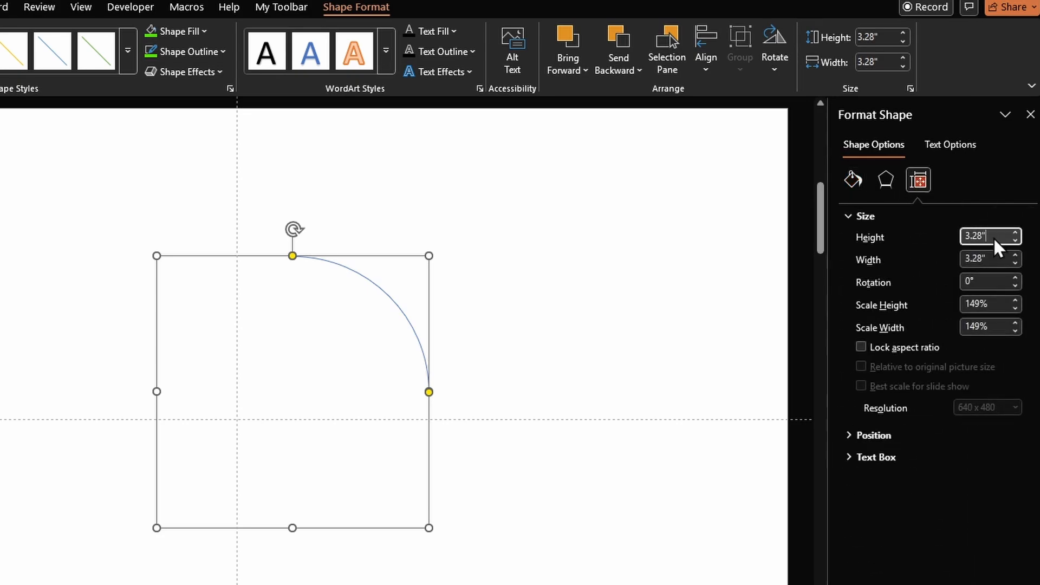
pyautogui.write('3')
pyautogui.press('Tab')
pyautogui.write('3')
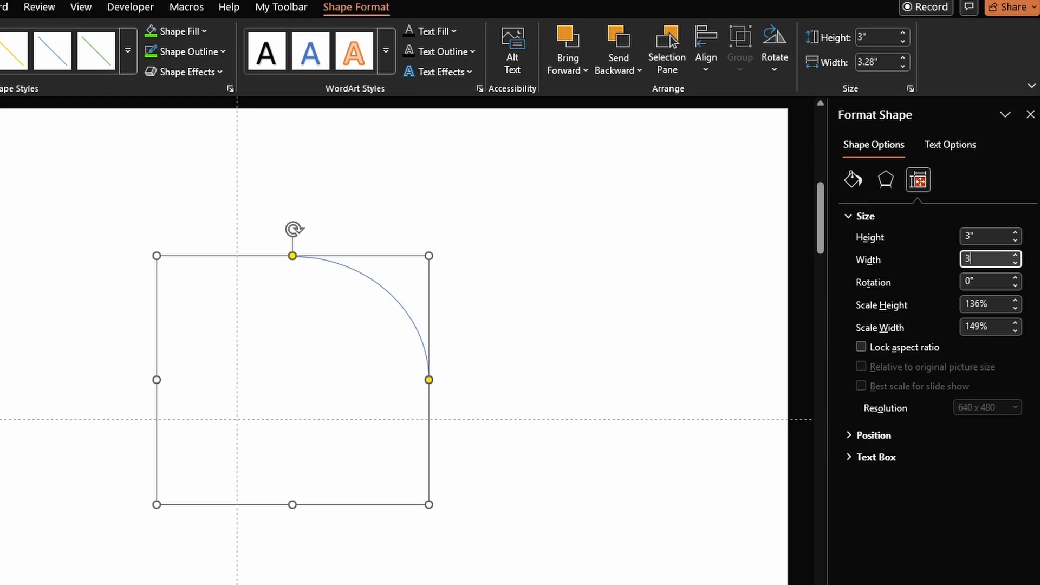
pyautogui.press('Tab')
# - Center the arc's bounding box on the intersection of the horizontal and vertical guides
pyautogui.click(652, 313)
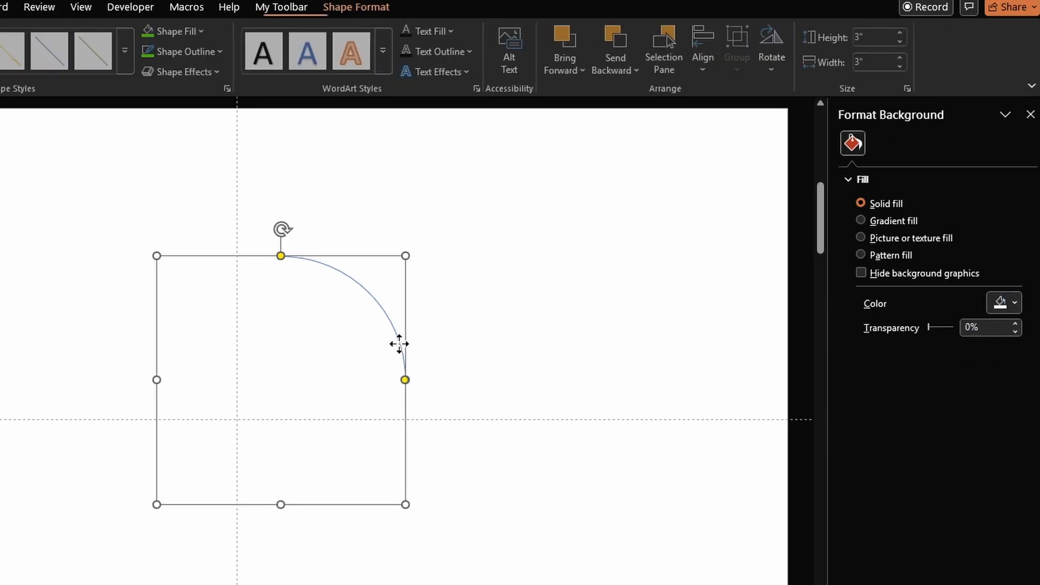
pyautogui.moveTo(399, 344); pyautogui.dragTo(354, 347)
pyautogui.moveTo(328, 260); pyautogui.dragTo(327, 296)
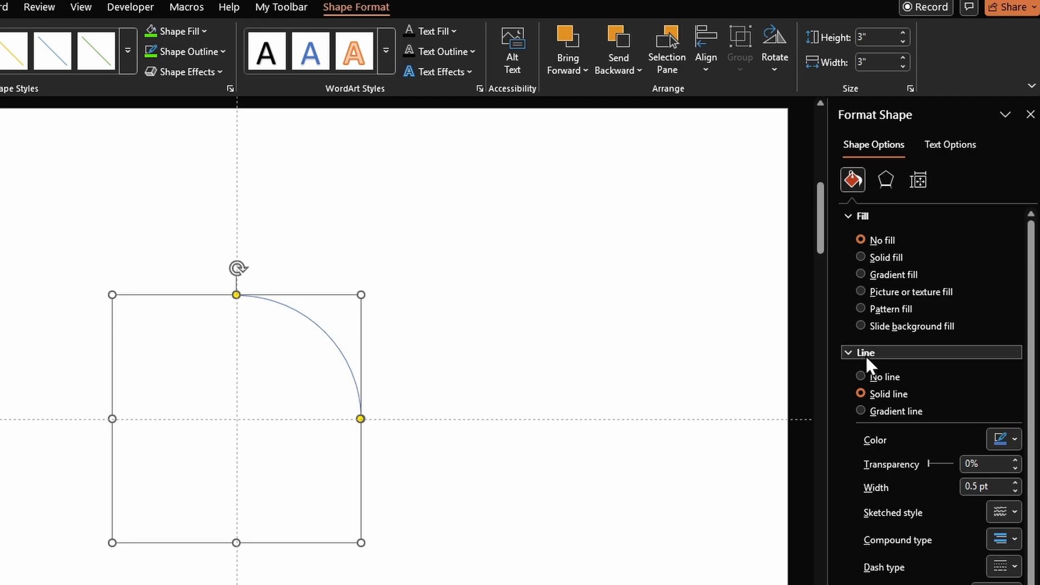
# - Set the arc's line width to 25 pt and its cap type to Round
pyautogui.moveTo(990, 487); pyautogui.dragTo(951, 485)
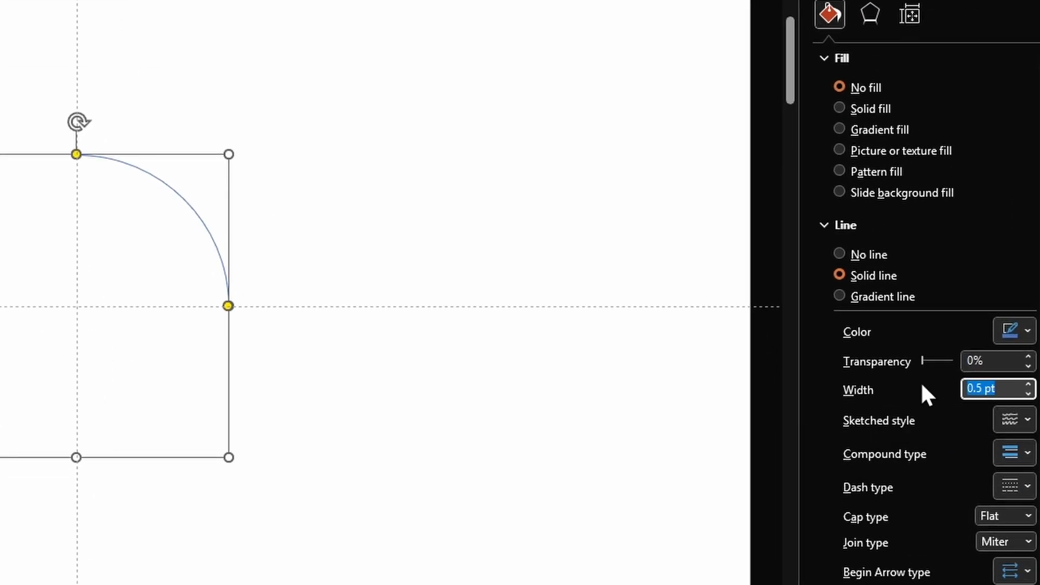
pyautogui.write('25')
pyautogui.press('Tab')
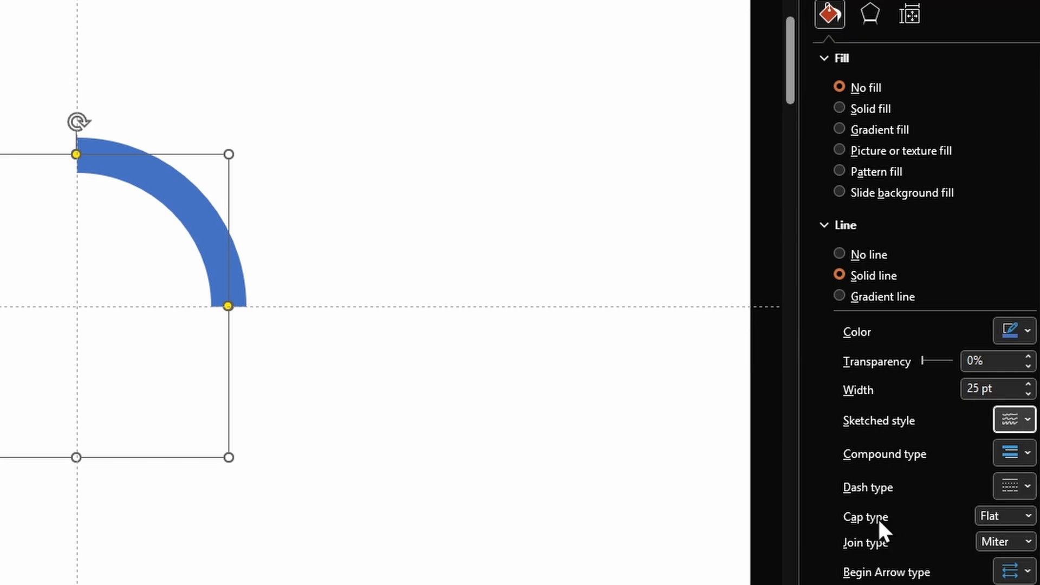
pyautogui.click(1032, 516)
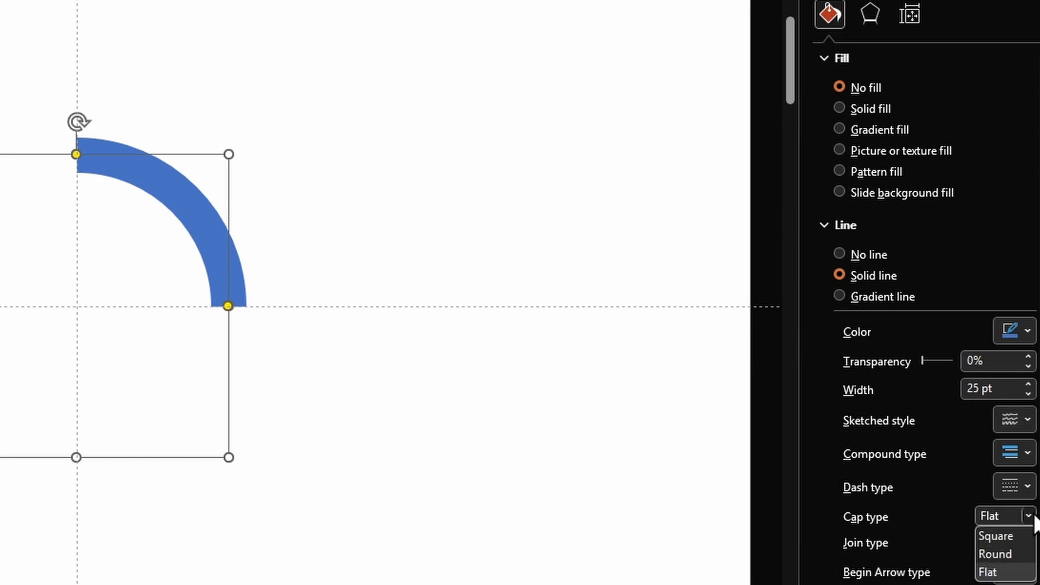
pyautogui.click(1001, 553)
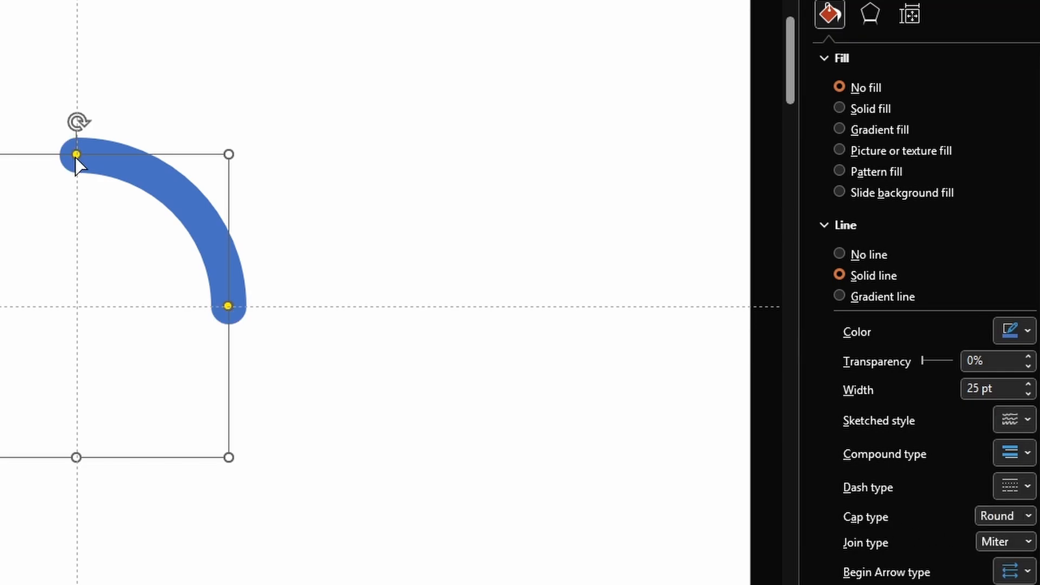
# - Shorten both ends of the arc so the rounded caps meet the vertical and horizontal guides
pyautogui.moveTo(76, 156); pyautogui.dragTo(95, 157)
pyautogui.moveTo(226, 306); pyautogui.dragTo(221, 287)
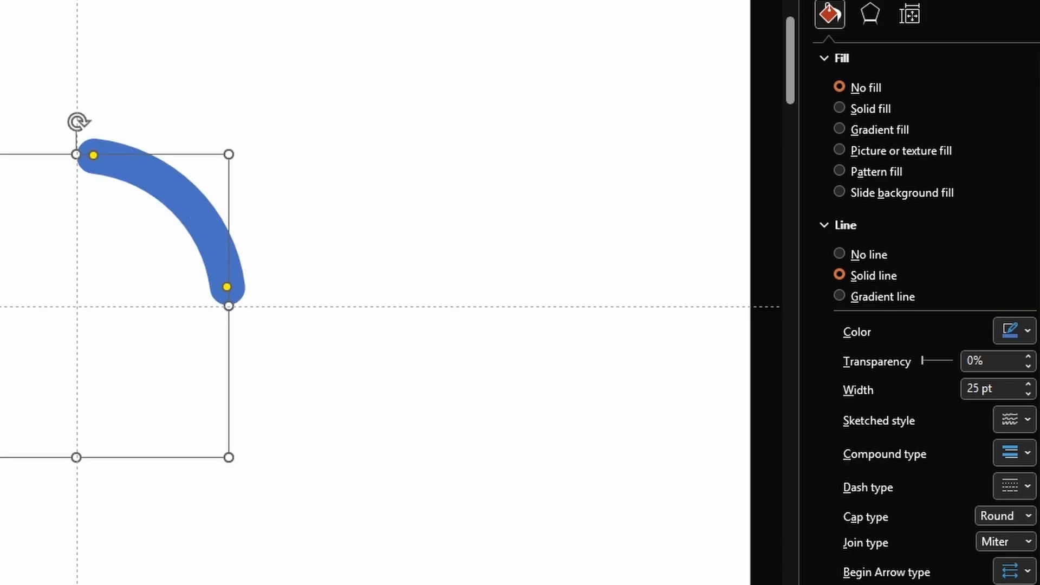
pyautogui.click(412, 297)
# - Paste a copy of the arc directly over the original and extend it into a full ring
pyautogui.click(203, 230)
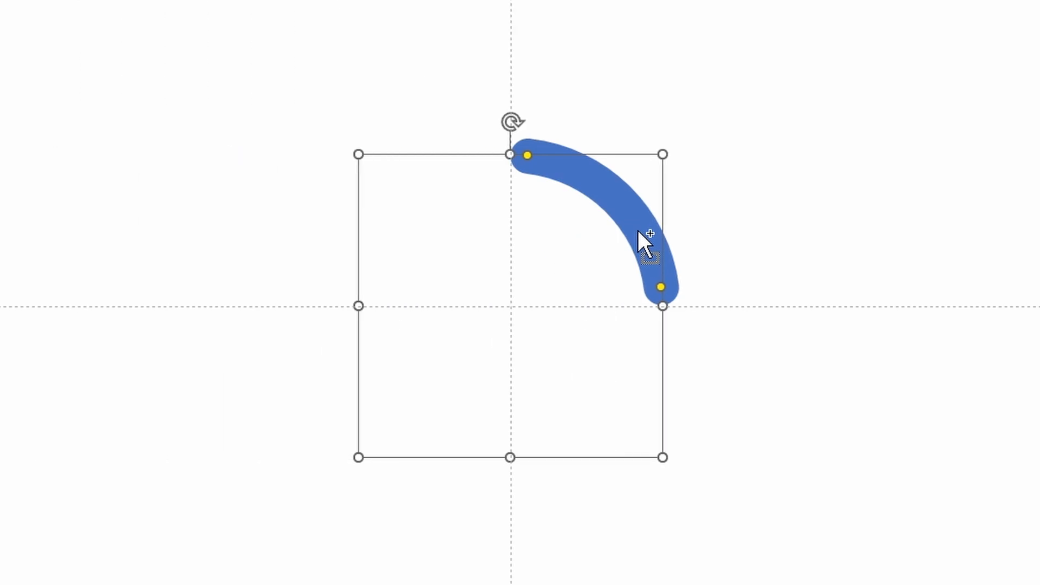
pyautogui.hotkey('ctrl', 'v')
pyautogui.moveTo(638, 230); pyautogui.dragTo(627, 211)
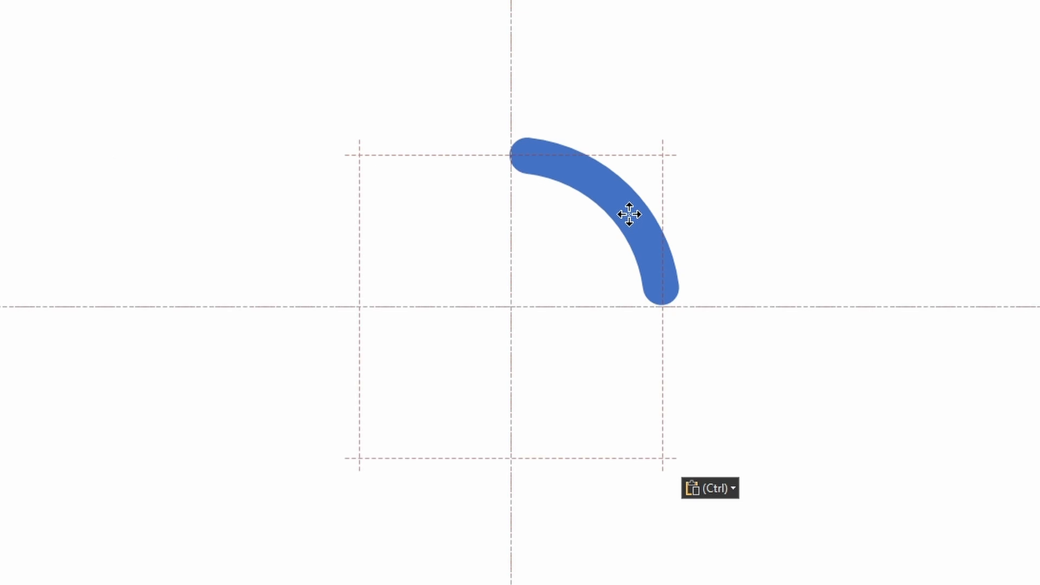
pyautogui.moveTo(661, 290); pyautogui.dragTo(511, 221)
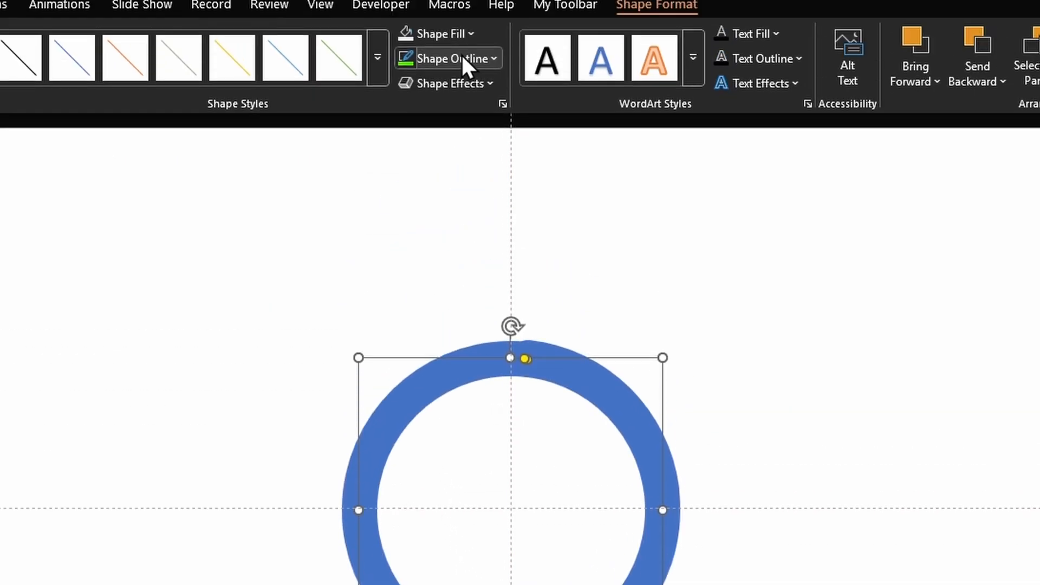
# - Recolor the full ring's outline light blue and send it behind the dark blue arc
pyautogui.click(461, 56)
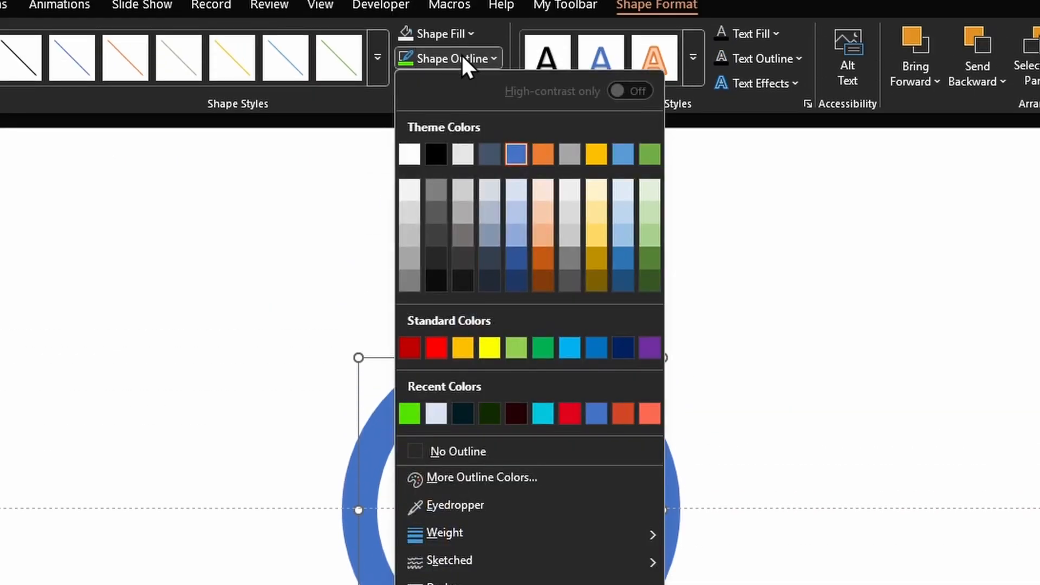
pyautogui.click(441, 413)
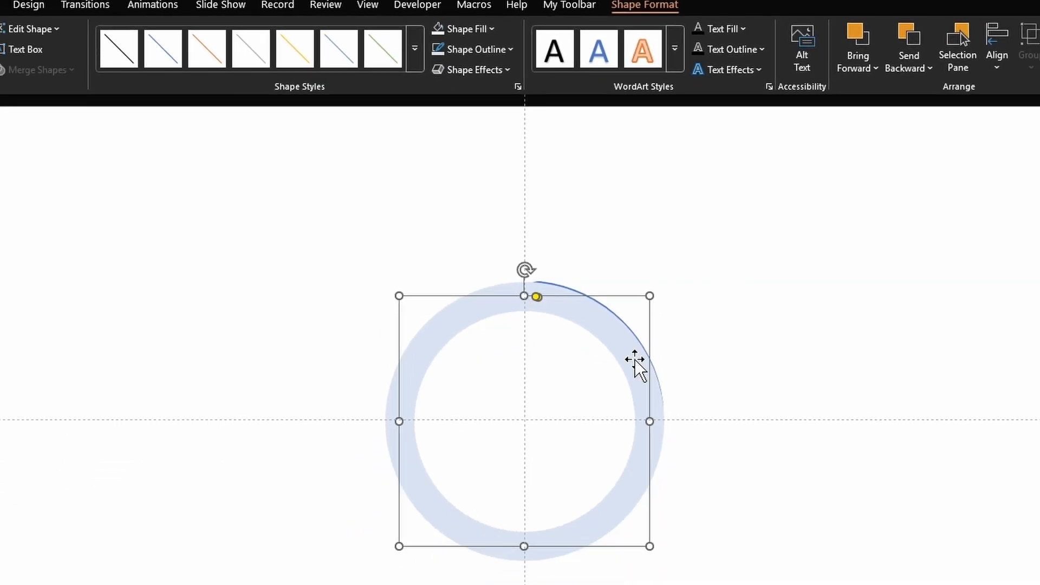
pyautogui.rightClick(645, 436)
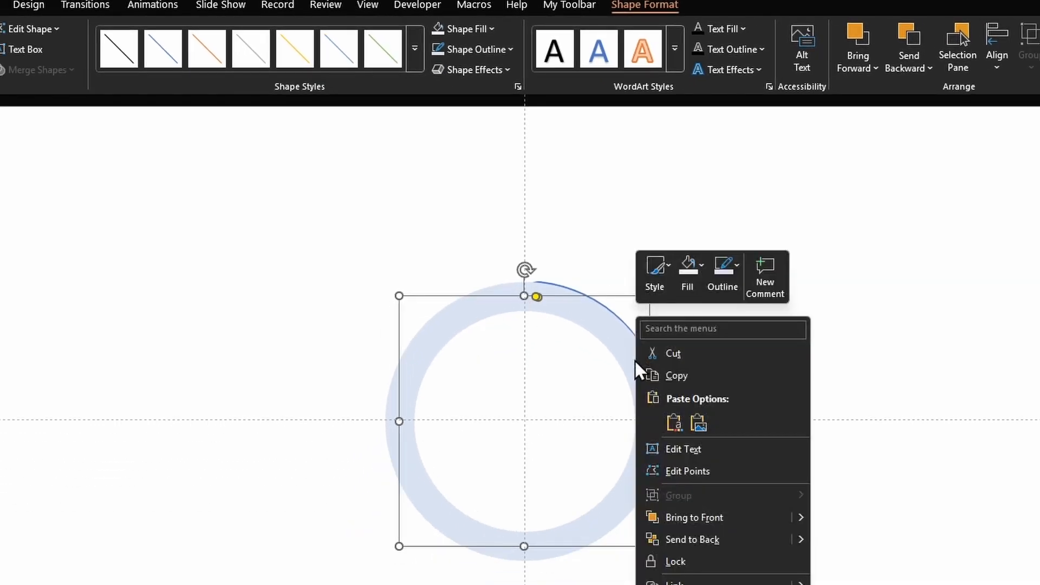
pyautogui.click(710, 537)
pyautogui.press('Escape')
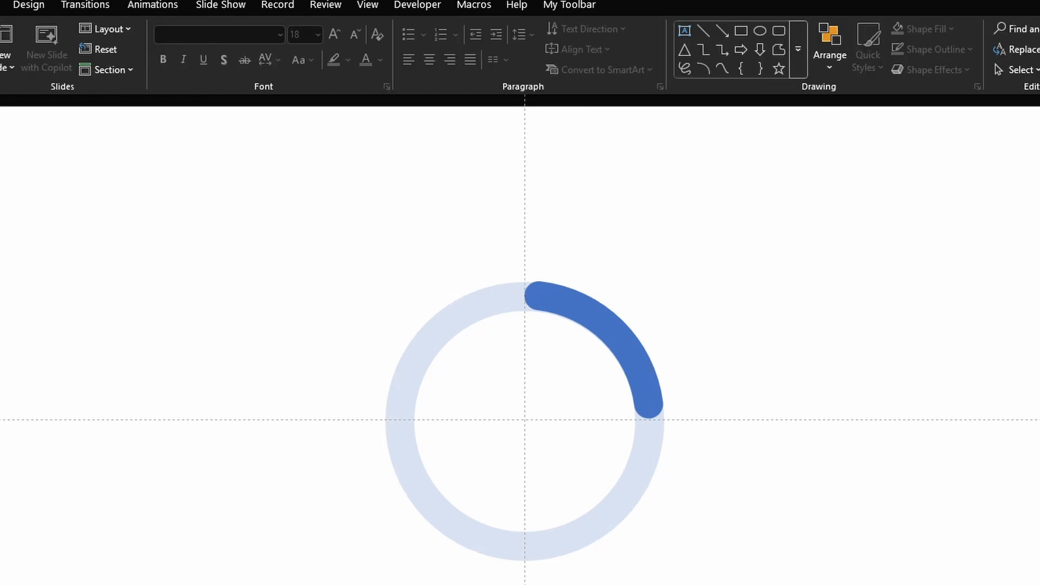
# - Align the dark arc and the light ring to each other by center and middle
pyautogui.moveTo(843, 584); pyautogui.dragTo(222, 168)
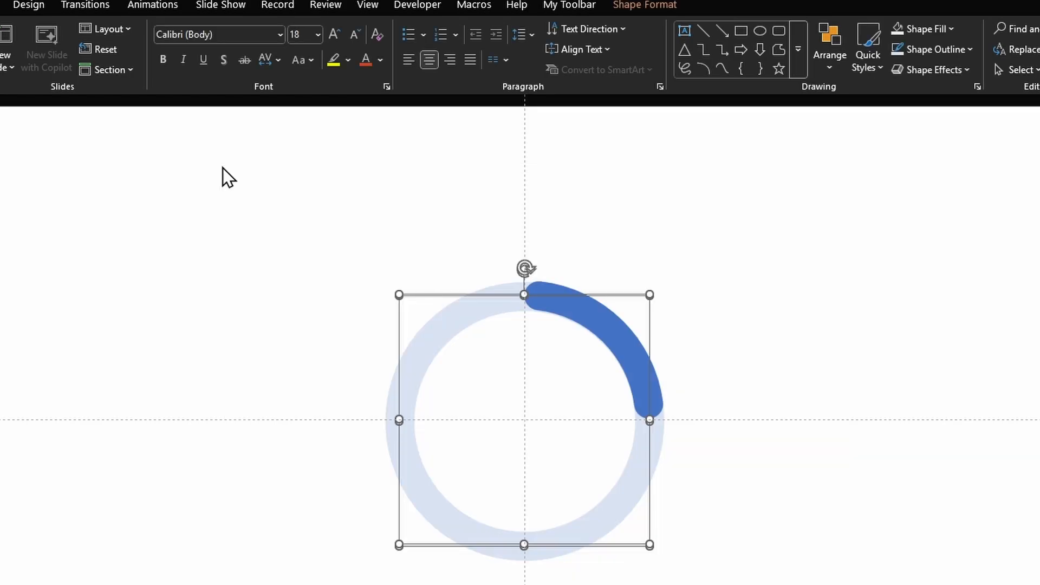
pyautogui.click(639, 5)
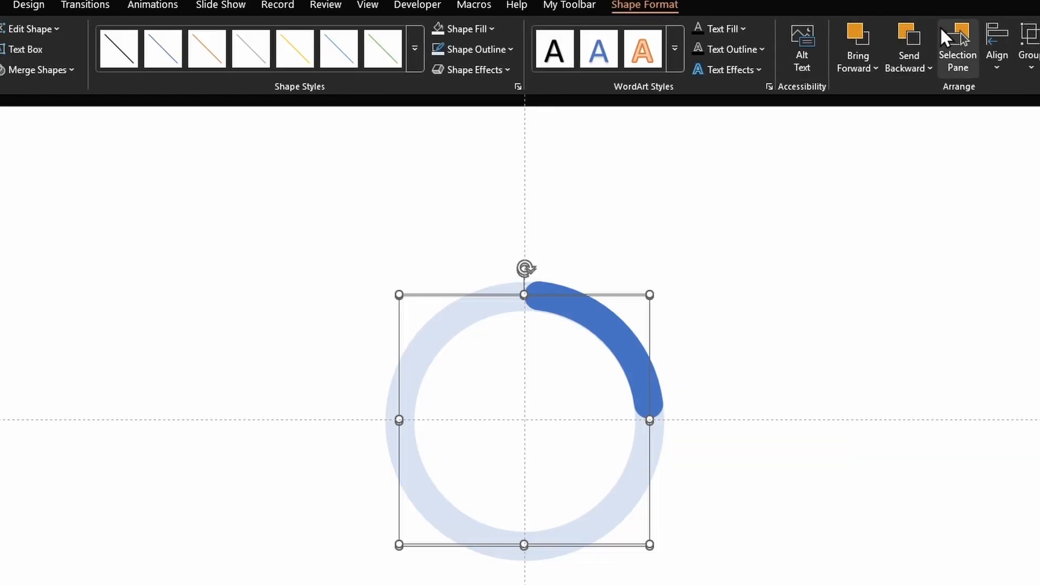
pyautogui.click(996, 63)
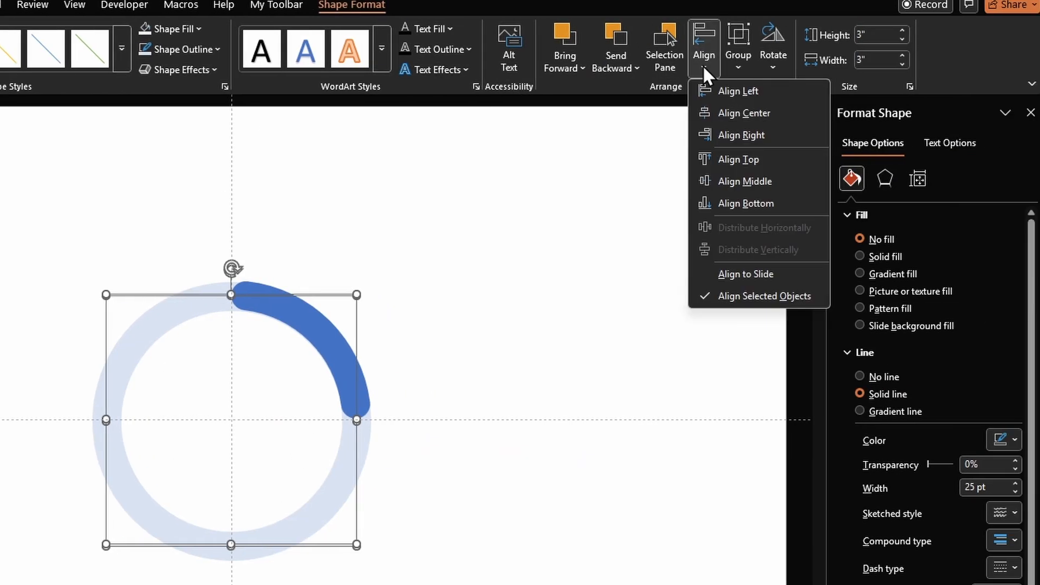
pyautogui.click(735, 119)
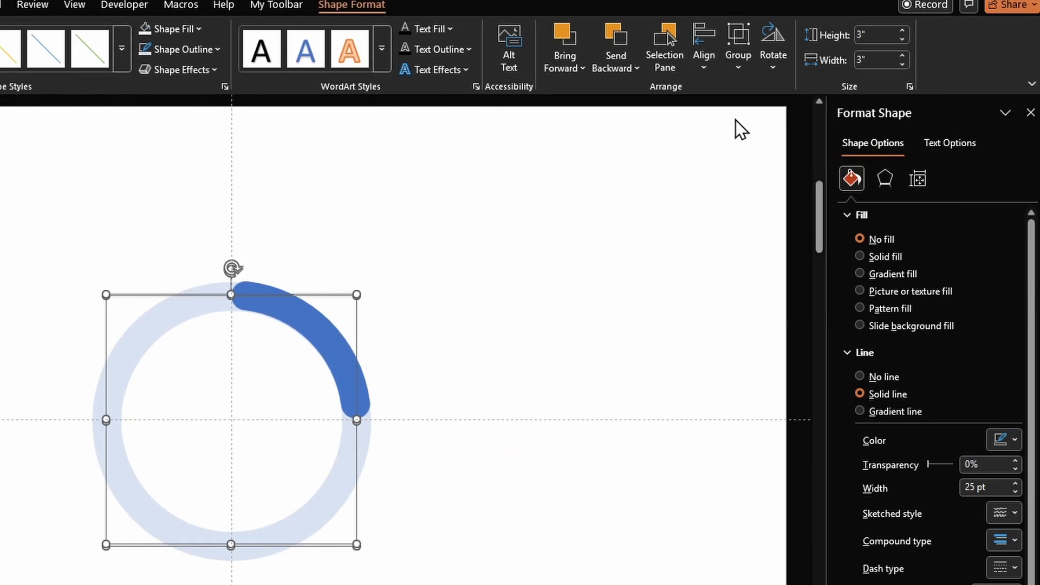
pyautogui.click(706, 66)
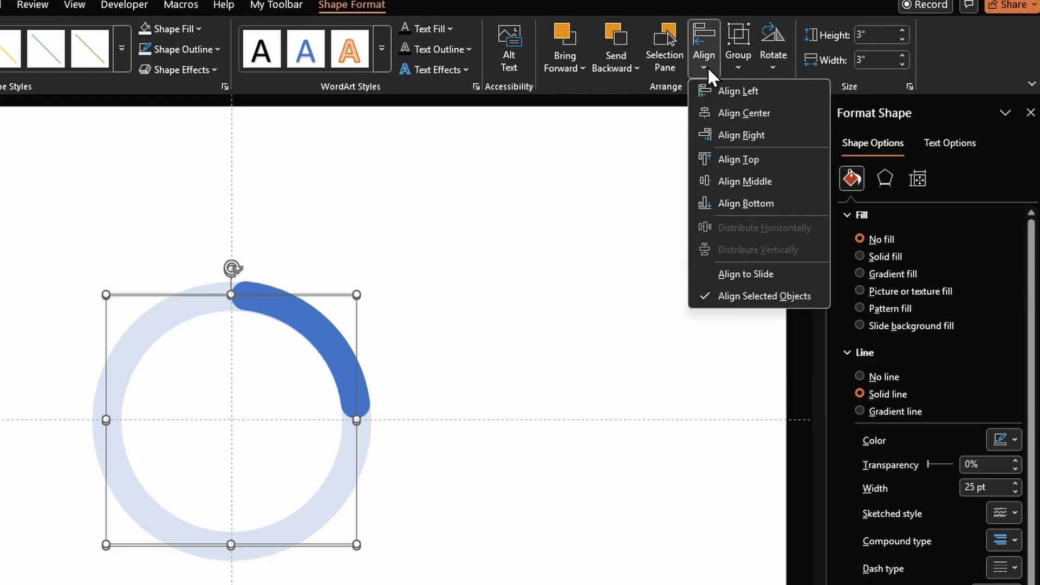
pyautogui.click(737, 183)
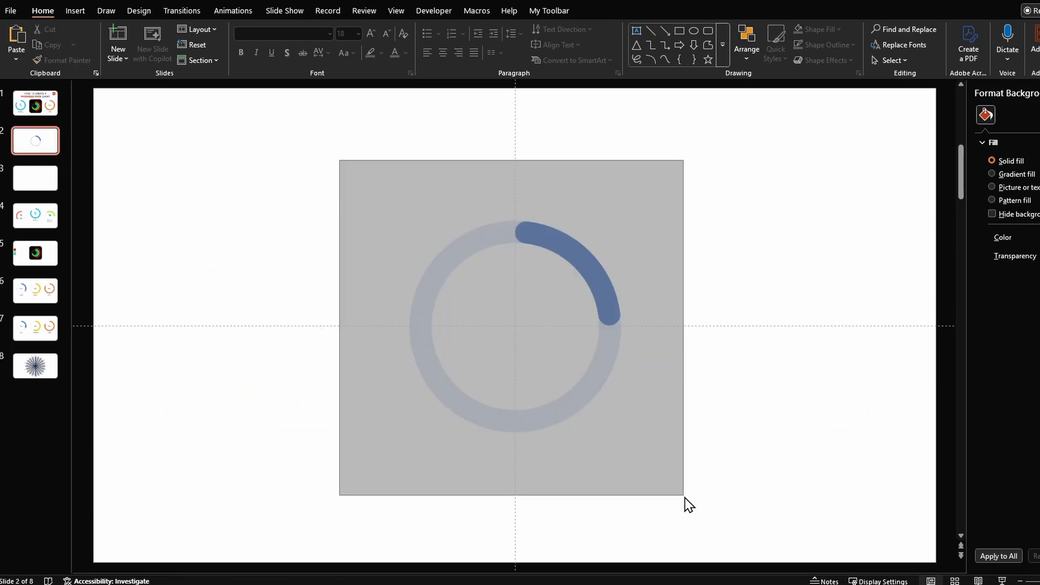
# - Group the dark arc with the light ring and duplicate the pair as a second group
pyautogui.moveTo(684, 497); pyautogui.dragTo(685, 497)
pyautogui.hotkey('ctrl', 'd')
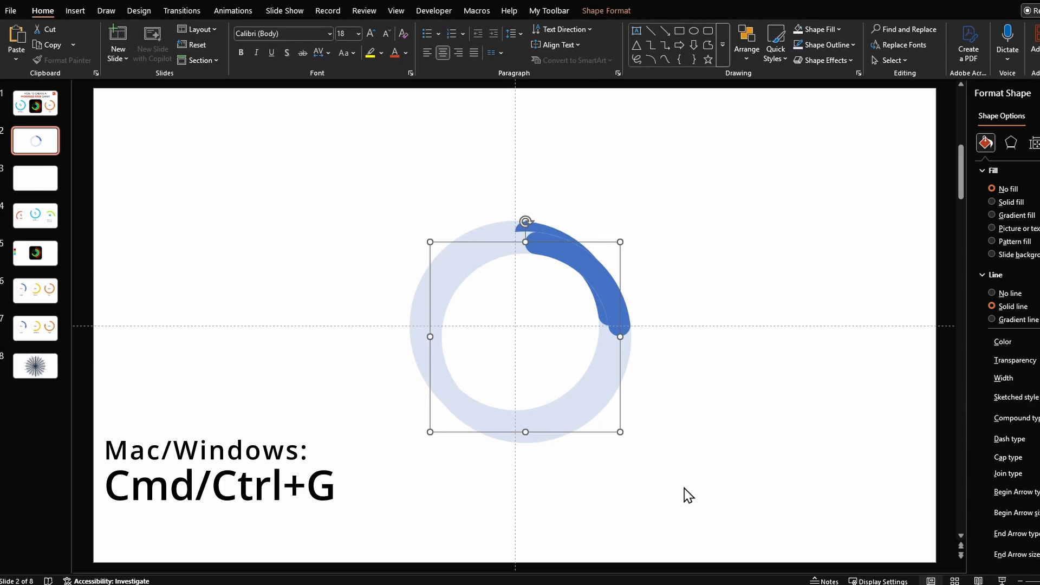
pyautogui.hotkey('ctrl', 'g')
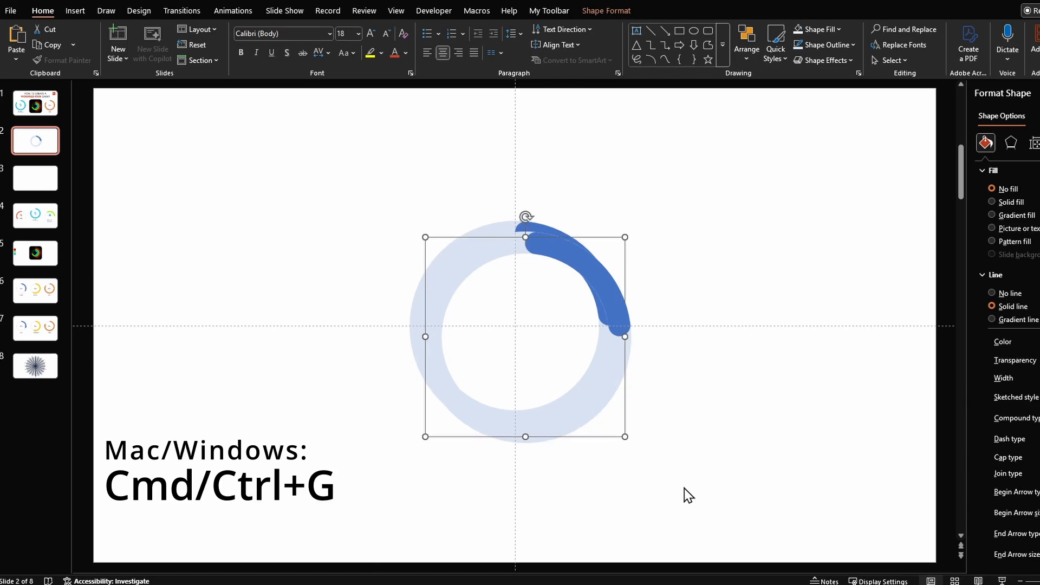
# - Resize the duplicated ring group to 2.2 by 2.2 inches and center it inside the original ring
pyautogui.click(1035, 143)
pyautogui.click(977, 186)
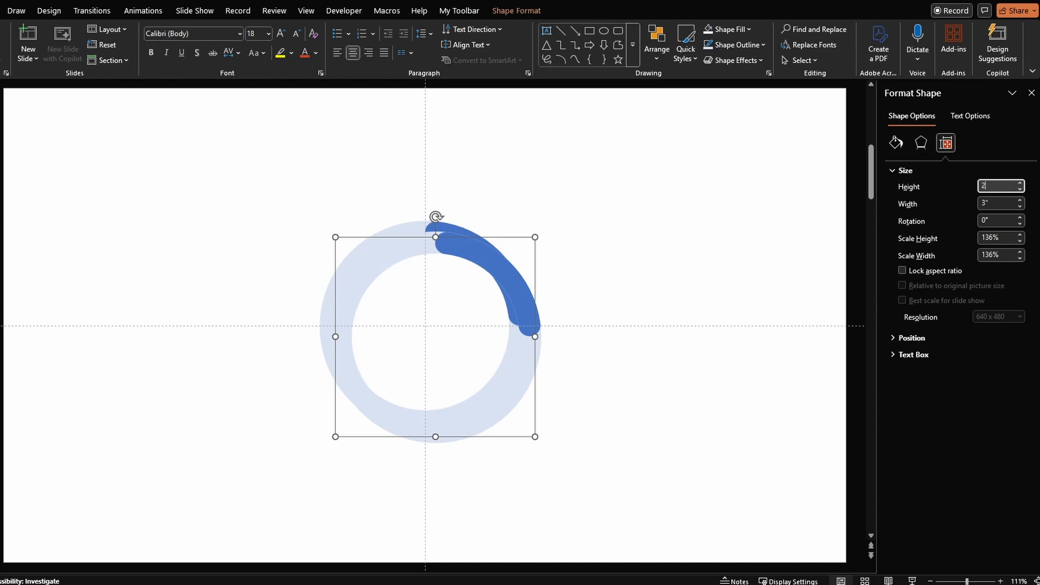
pyautogui.write('2.2')
pyautogui.press('Tab')
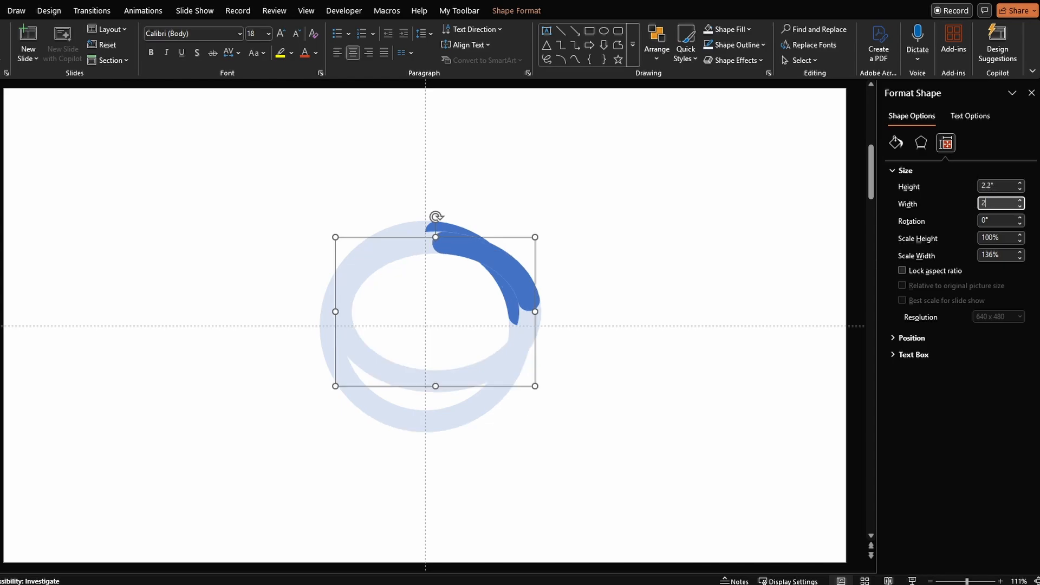
pyautogui.write('2.2')
pyautogui.press('Tab')
pyautogui.moveTo(466, 264); pyautogui.dragTo(479, 277)
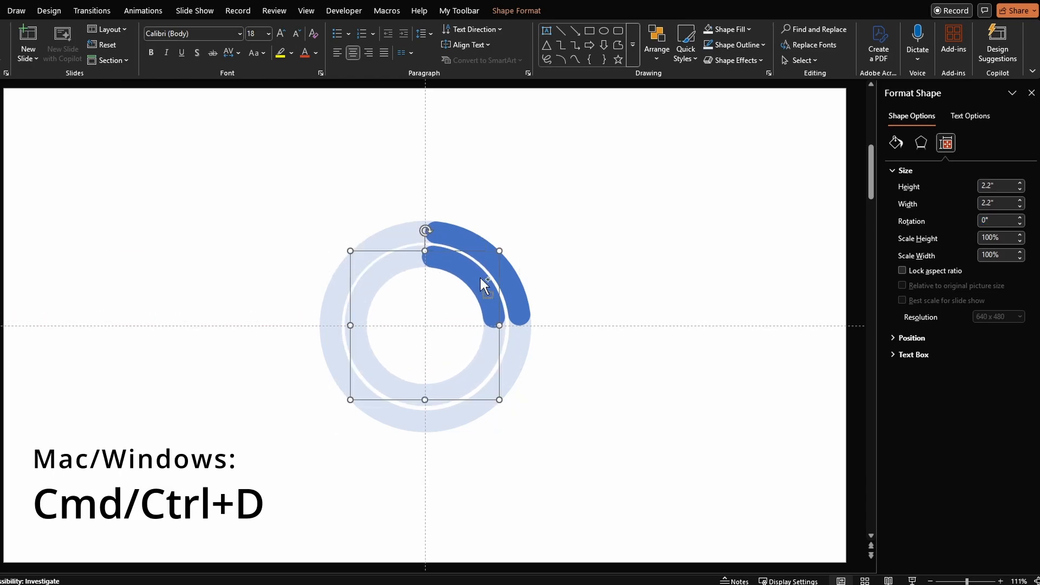
# - Duplicate the 2.2-inch ring group as a 1.4 by 1.4 inch ring centered inside it
pyautogui.hotkey('ctrl', 'd')
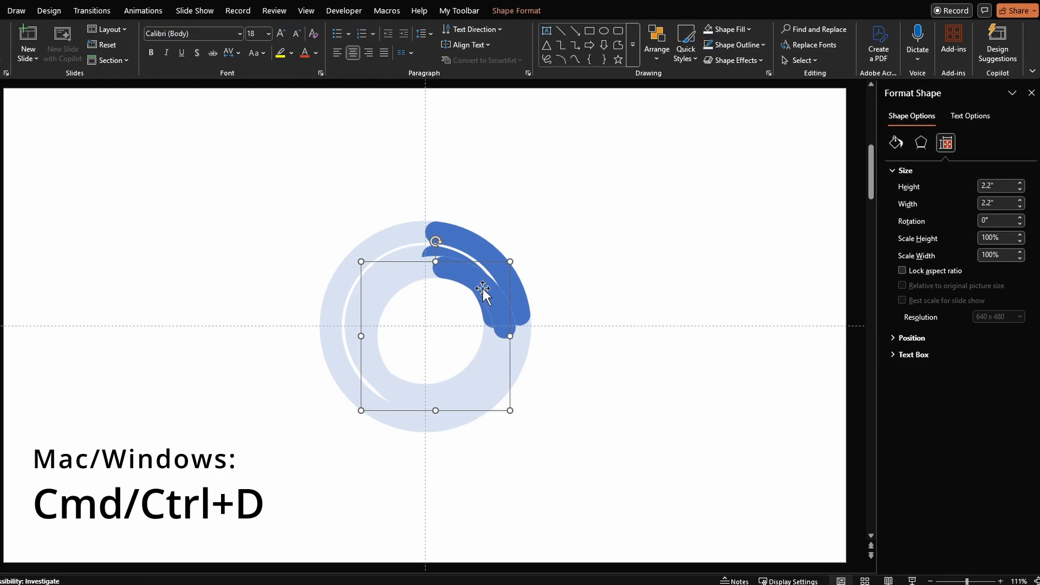
pyautogui.moveTo(996, 185); pyautogui.dragTo(959, 188)
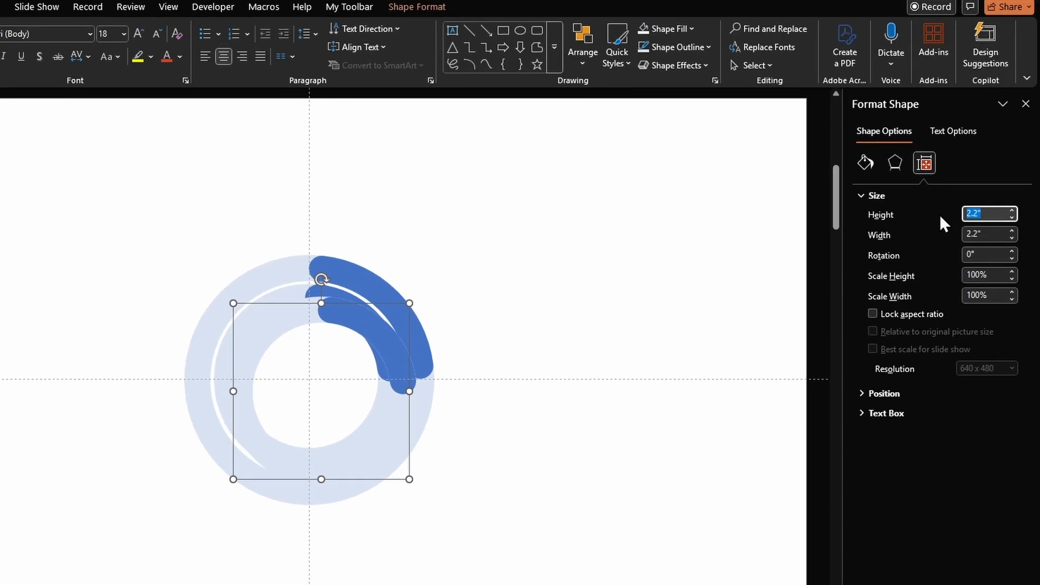
pyautogui.write('1.4')
pyautogui.press('Tab')
pyautogui.write('1.4')
pyautogui.press('Tab')
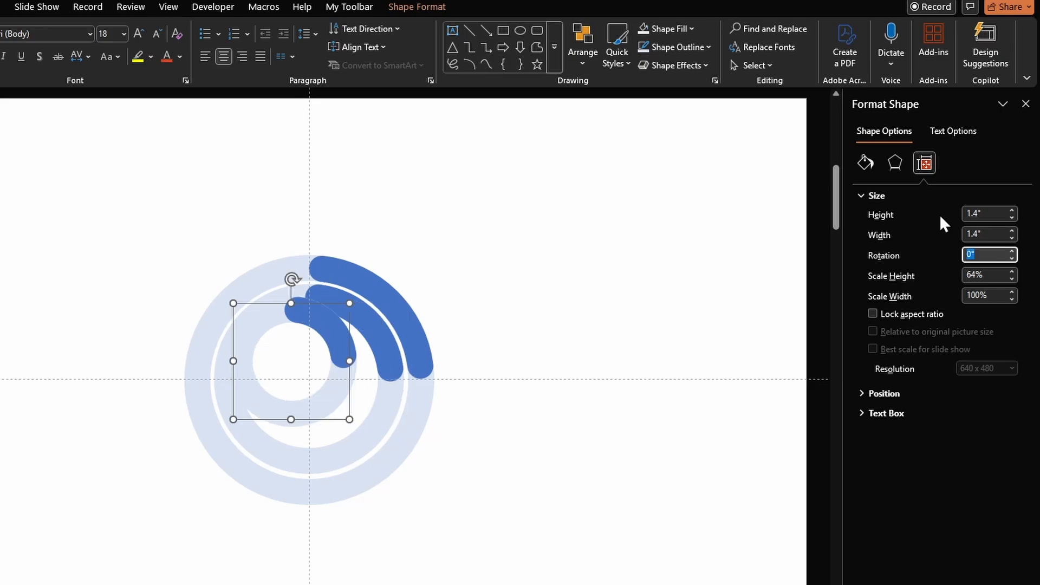
pyautogui.moveTo(333, 330); pyautogui.dragTo(353, 345)
pyautogui.click(507, 205)
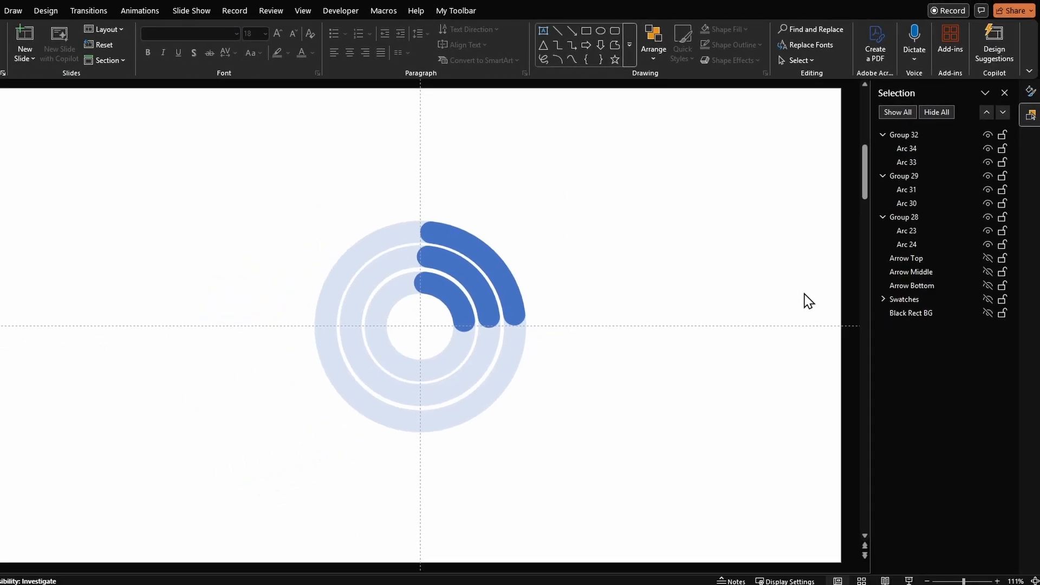
# - Show the hidden Swatches group and recolor the outer progress arc's outline with the Eyedropper from the red swatch
pyautogui.click(986, 298)
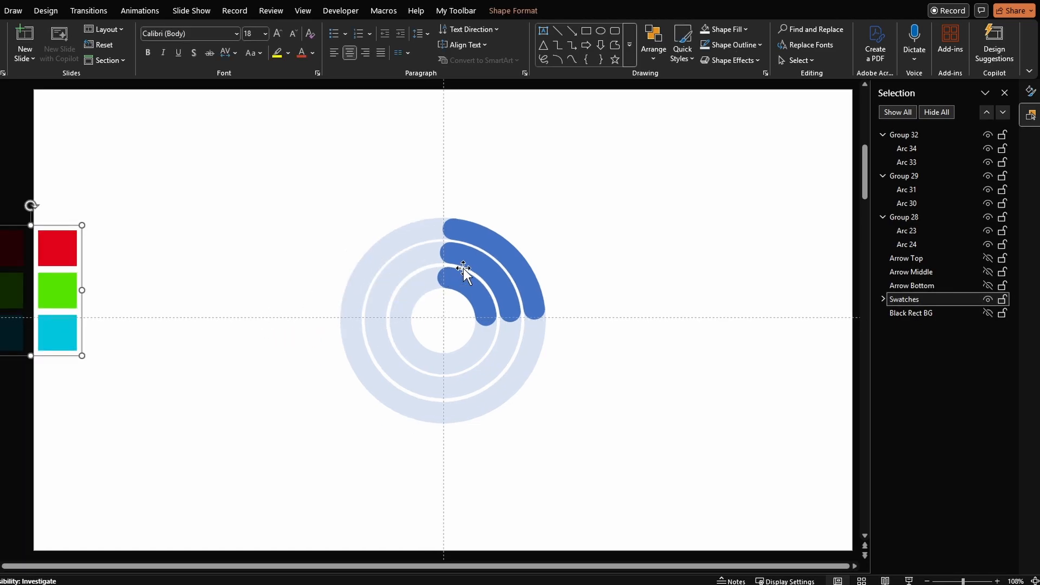
pyautogui.click(511, 257)
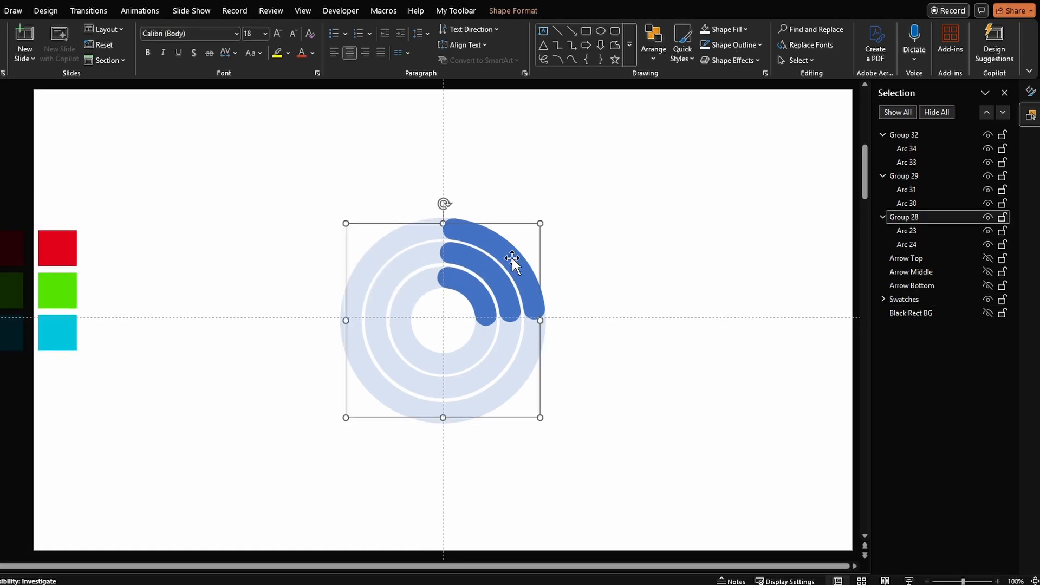
pyautogui.click(512, 257)
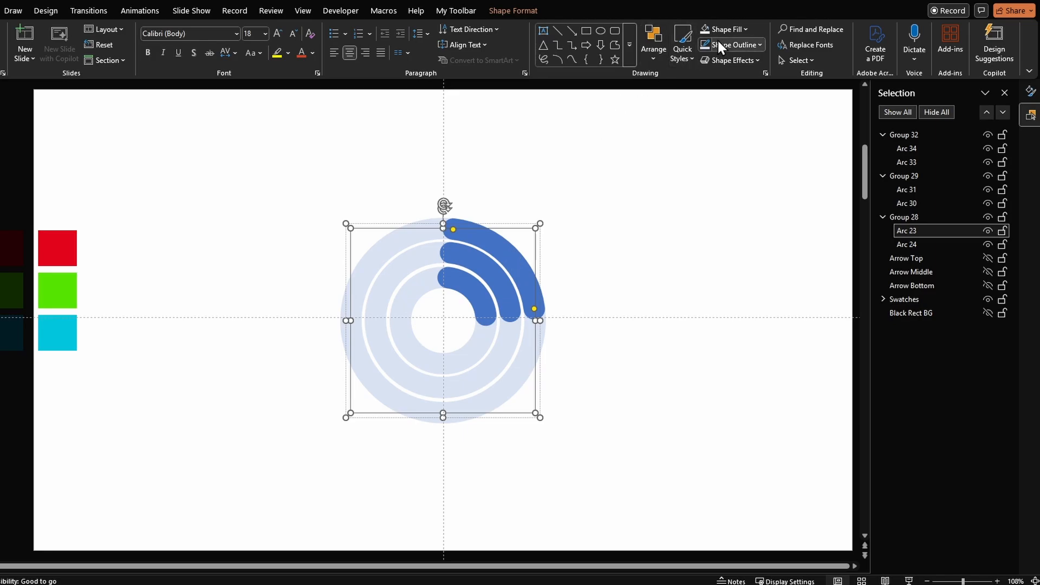
pyautogui.click(738, 45)
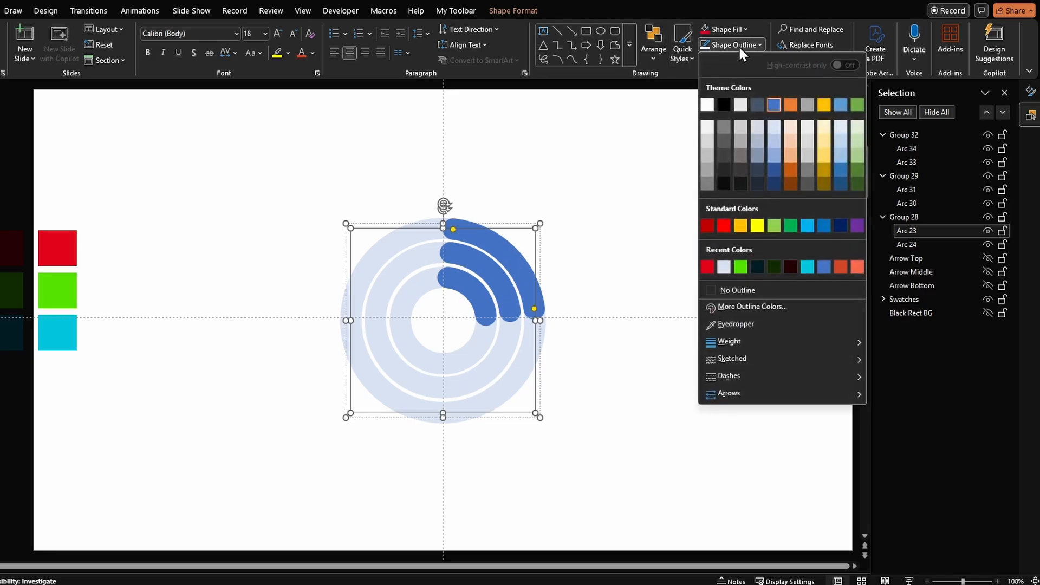
pyautogui.click(739, 327)
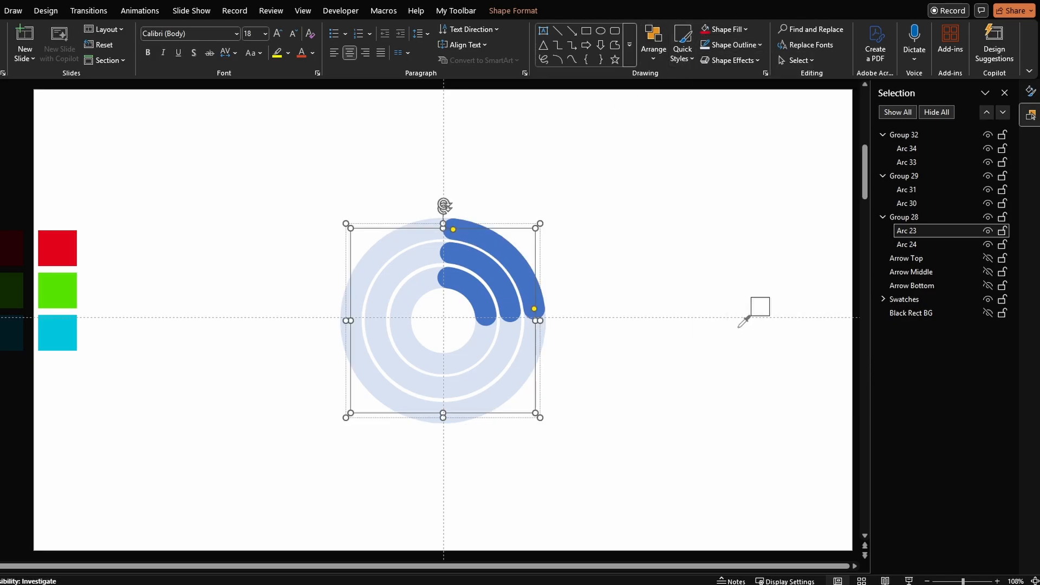
pyautogui.click(62, 248)
# - Recolor the outer background ring's outline with the Eyedropper from the dark red swatch
pyautogui.press('Tab')
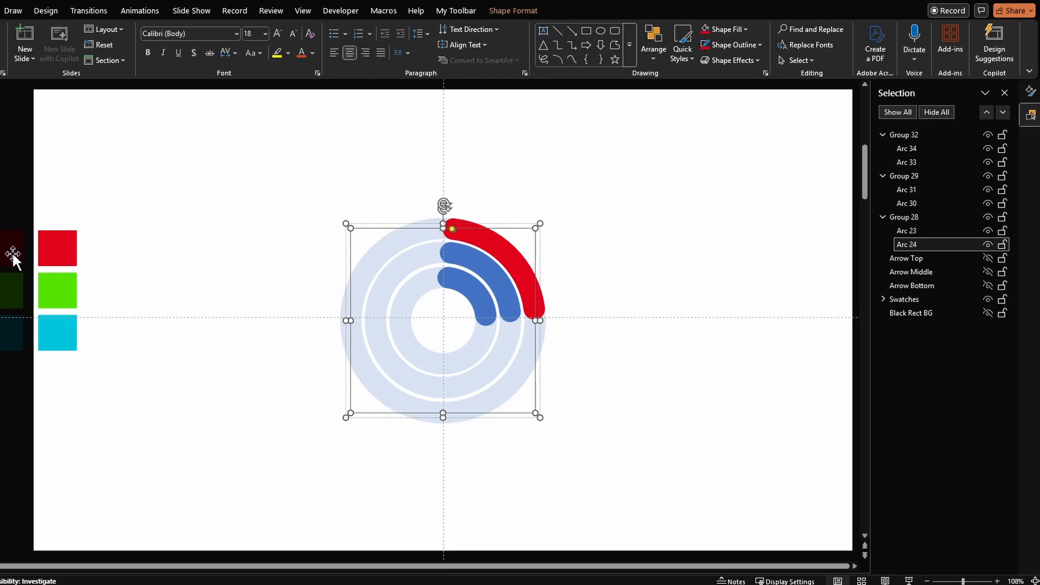
pyautogui.click(750, 46)
pyautogui.click(769, 323)
pyautogui.click(5, 248)
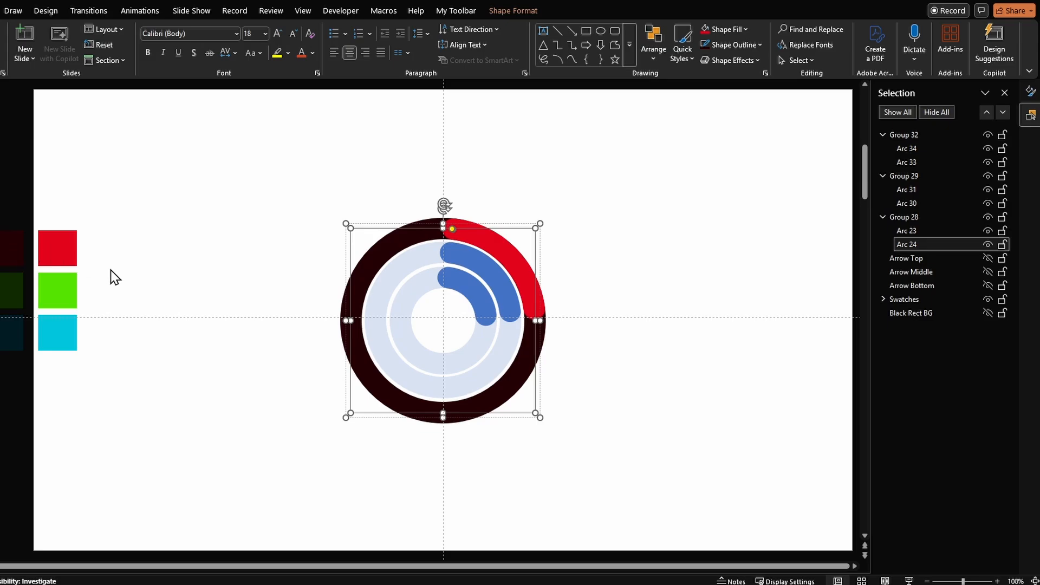
# - Recolor the middle progress arc's outline with the Eyedropper from the bright green swatch
pyautogui.click(472, 279)
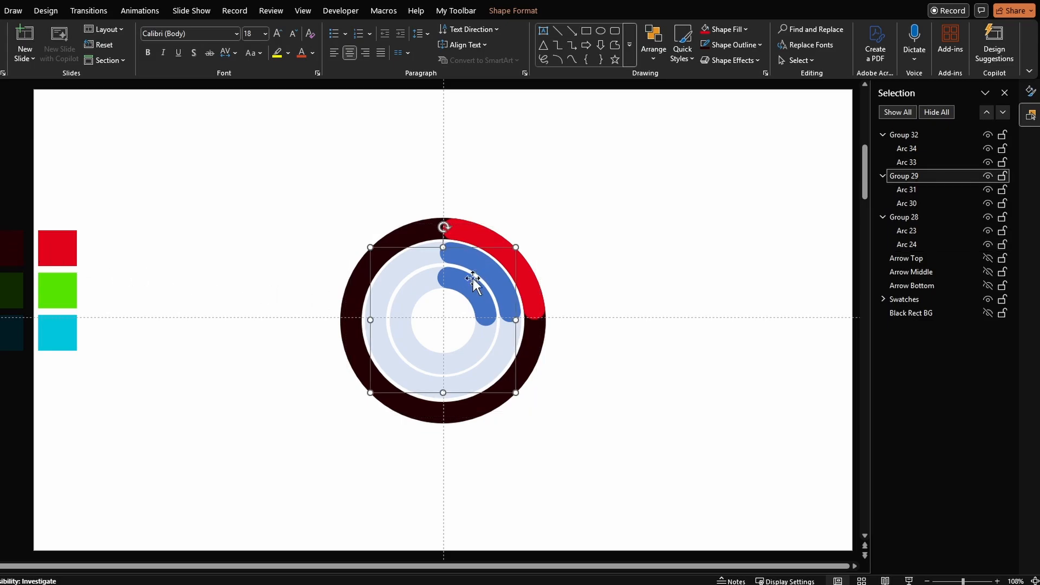
pyautogui.click(479, 269)
pyautogui.click(731, 45)
pyautogui.click(769, 324)
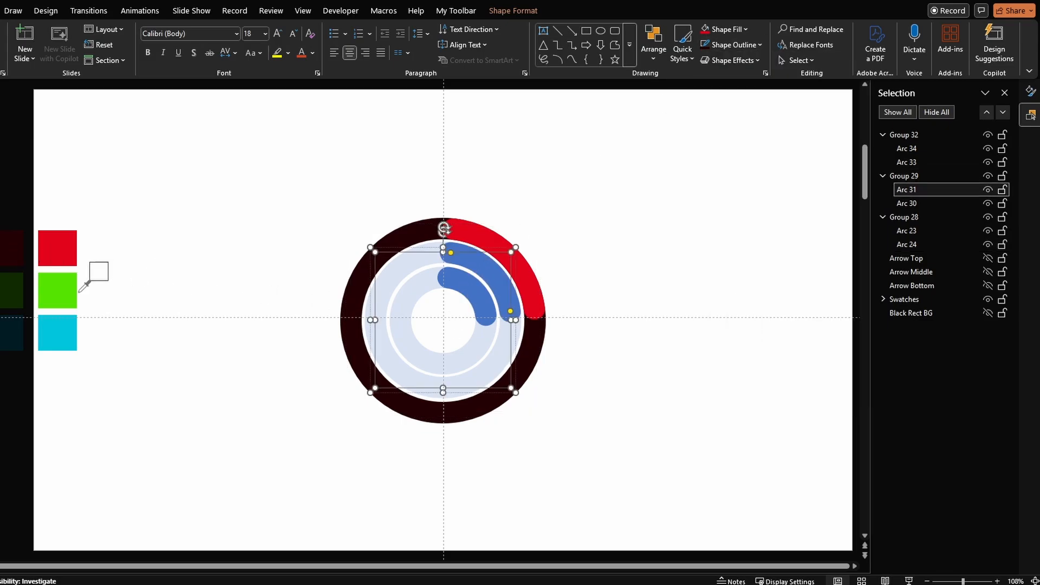
pyautogui.click(65, 290)
# - Recolor the middle background ring's outline with the Eyedropper from the dark green swatch
pyautogui.click(492, 359)
pyautogui.click(733, 45)
pyautogui.click(748, 324)
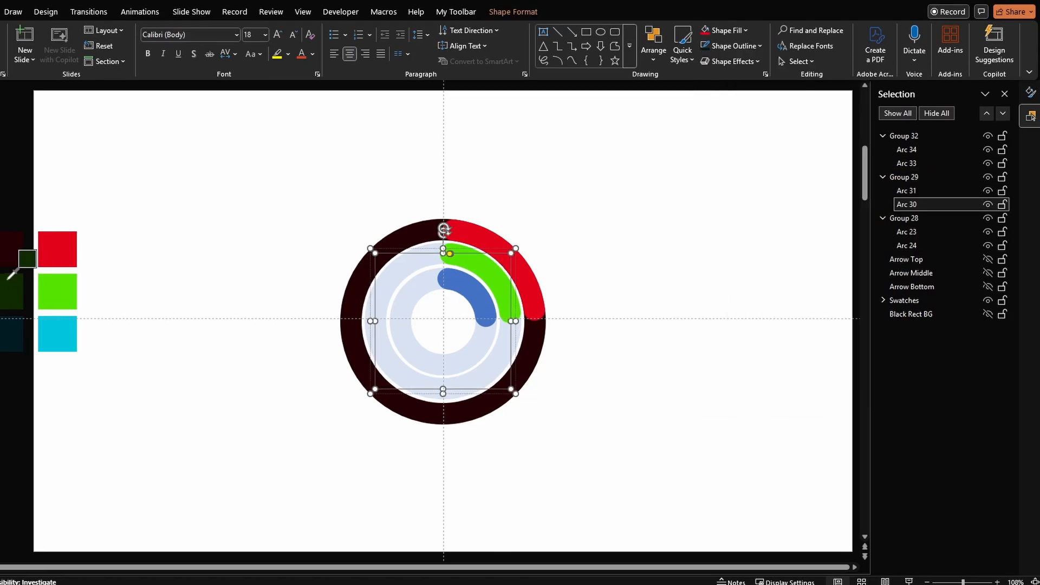
pyautogui.click(11, 282)
# - Recolor the innermost progress arc's outline with the Eyedropper from the cyan swatch
pyautogui.click(469, 294)
pyautogui.click(735, 46)
pyautogui.click(745, 325)
pyautogui.hotkey('ctrl', 'z')
pyautogui.click(478, 290)
pyautogui.click(734, 46)
pyautogui.click(753, 326)
pyautogui.hotkey('ctrl', 'z')
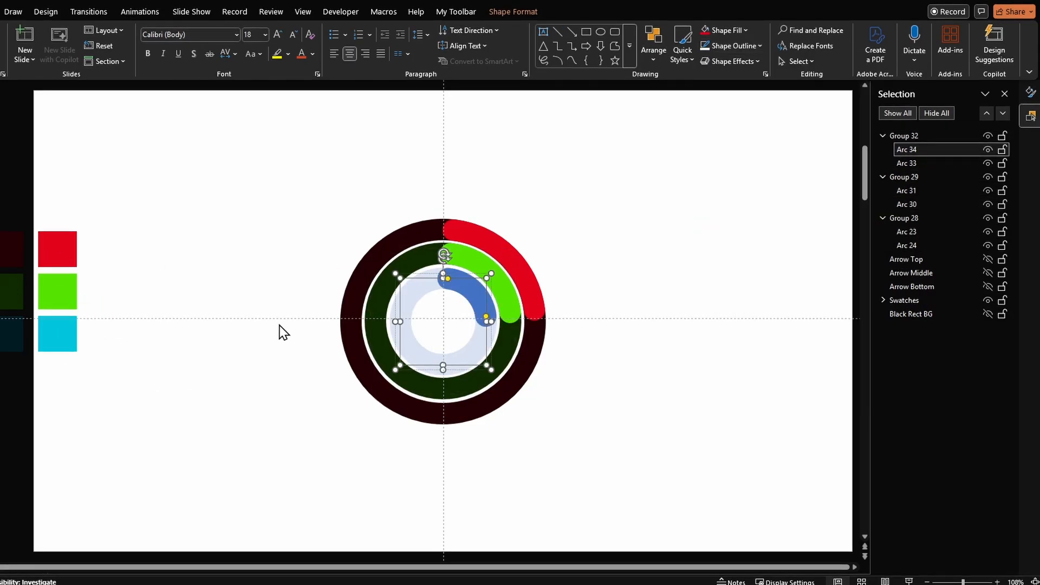
pyautogui.click(734, 46)
pyautogui.click(750, 325)
pyautogui.click(67, 337)
# - Recolor the innermost background ring's outline with the Eyedropper from the dark blue swatch and deselect it
pyautogui.click(478, 347)
pyautogui.click(734, 46)
pyautogui.click(744, 325)
pyautogui.click(11, 334)
pyautogui.click(258, 180)
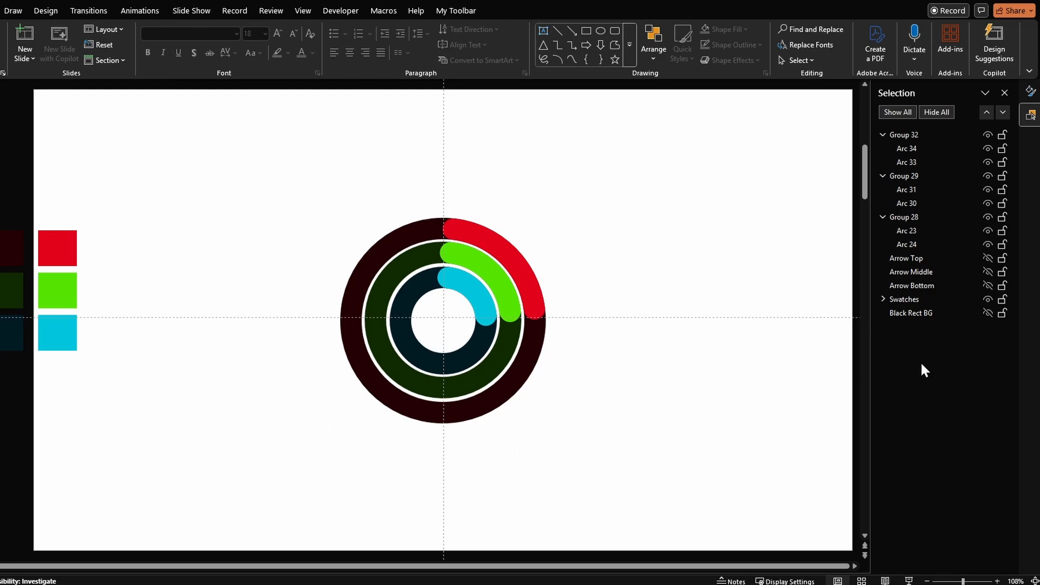
# - Show the black rounded rectangle behind the rings and turn off the slide guides
pyautogui.click(987, 313)
pyautogui.rightClick(667, 371)
pyautogui.moveTo(796, 474)
pyautogui.click(820, 511)
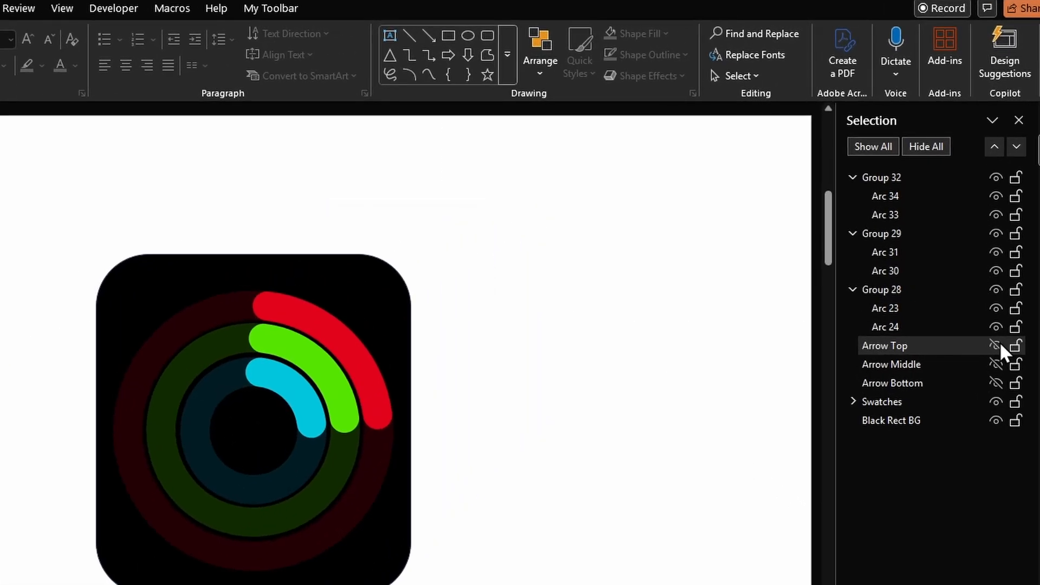
# - Show Arrow Top, Arrow Middle and Arrow Bottom and reorder all three above the ring groups
pyautogui.click(995, 345)
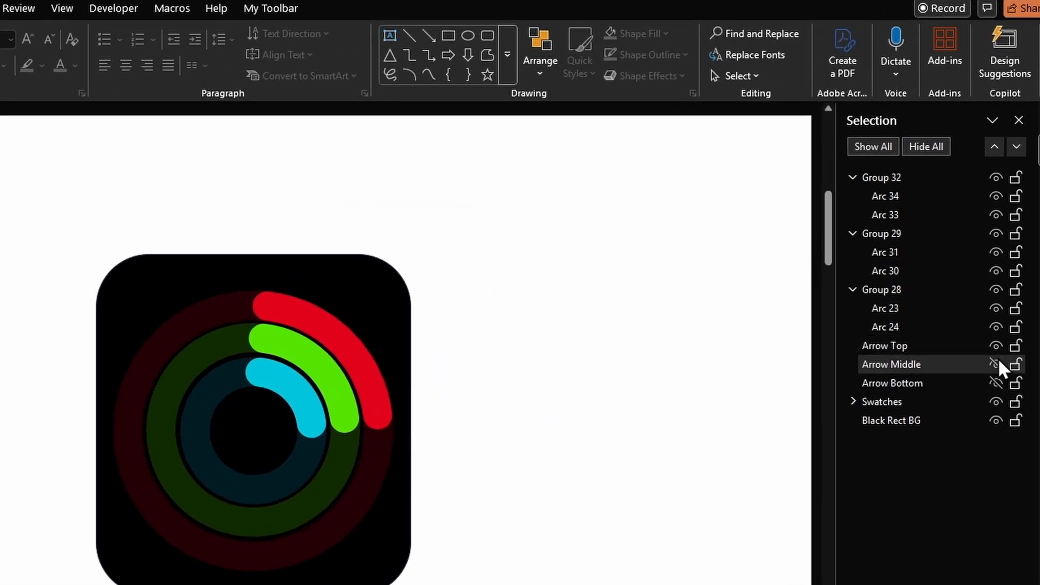
pyautogui.click(995, 364)
pyautogui.click(996, 382)
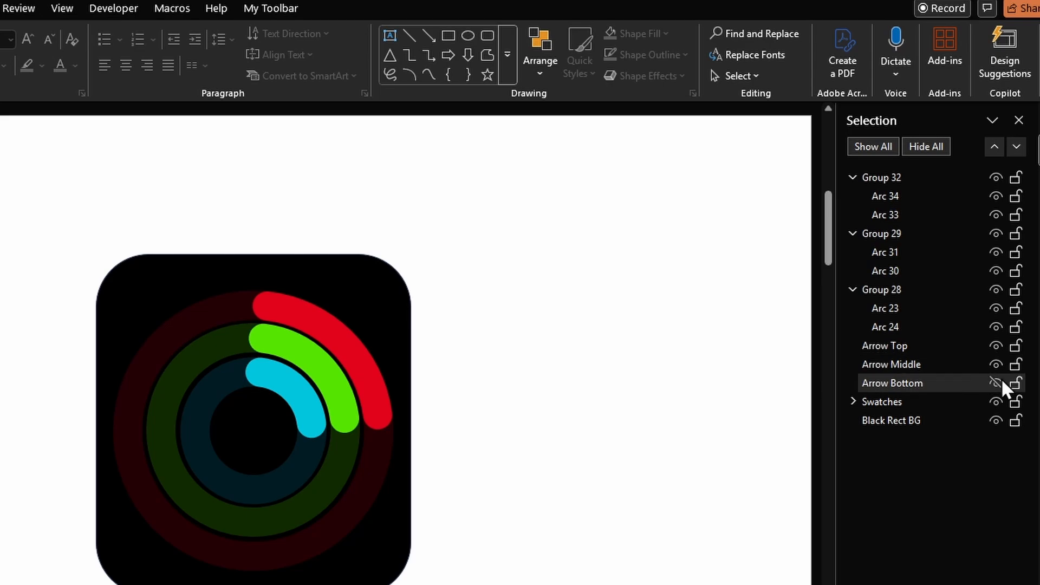
pyautogui.click(930, 351)
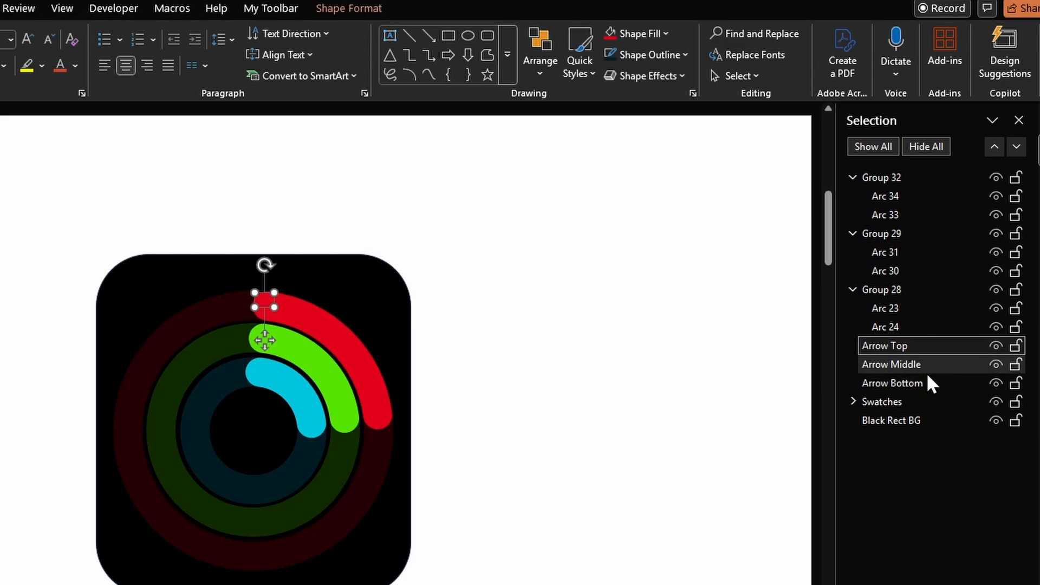
pyautogui.click(925, 376)
pyautogui.moveTo(911, 345); pyautogui.dragTo(908, 172)
pyautogui.moveTo(917, 363); pyautogui.dragTo(900, 194)
pyautogui.moveTo(927, 382); pyautogui.dragTo(911, 200)
pyautogui.moveTo(324, 210); pyautogui.dragTo(184, 431)
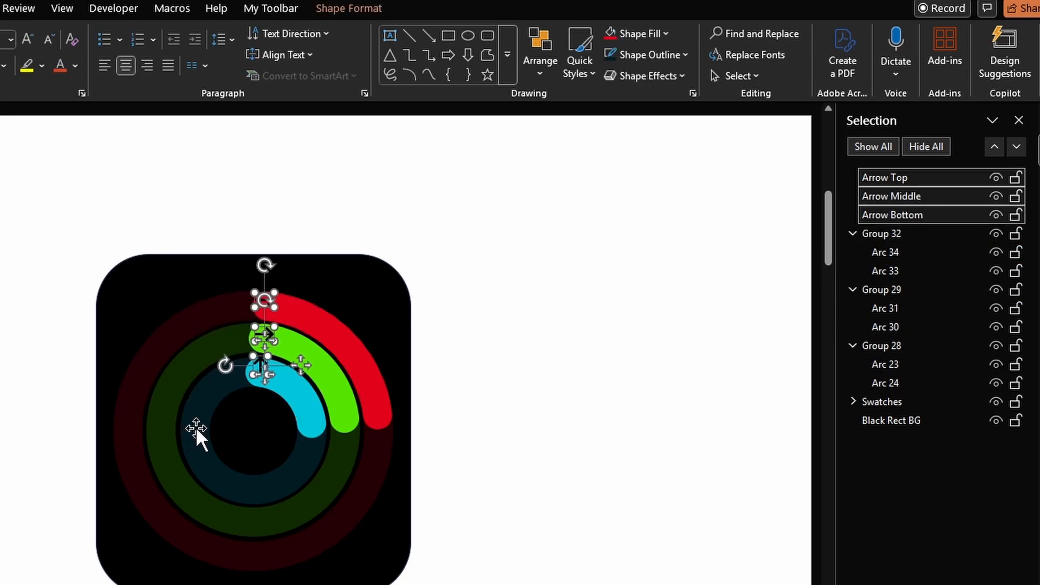
# - Extend the inner cyan arc slightly past the quarter mark and the middle green arc to nearly half a circle
pyautogui.click(309, 421)
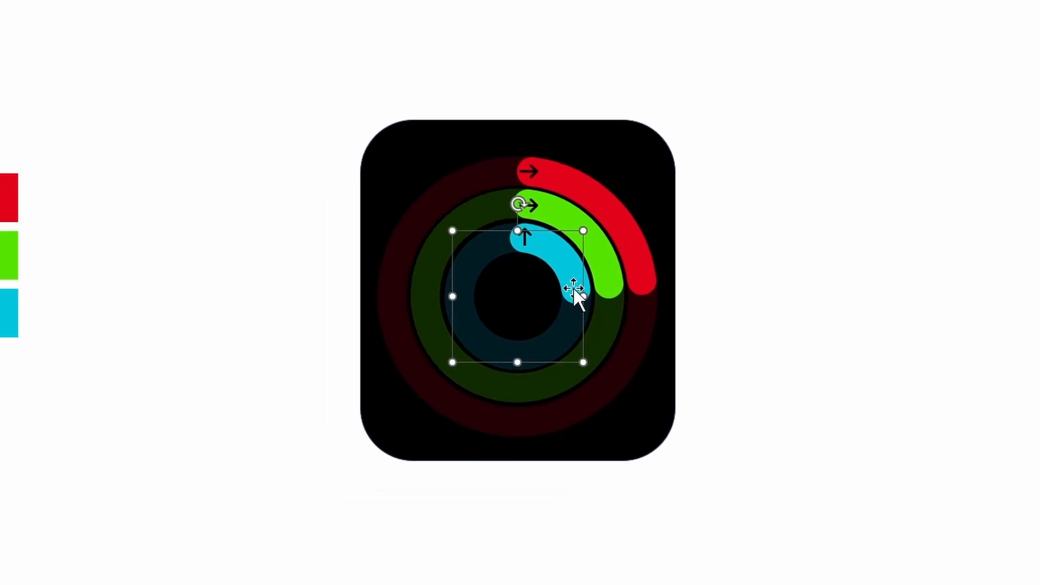
pyautogui.click(361, 396)
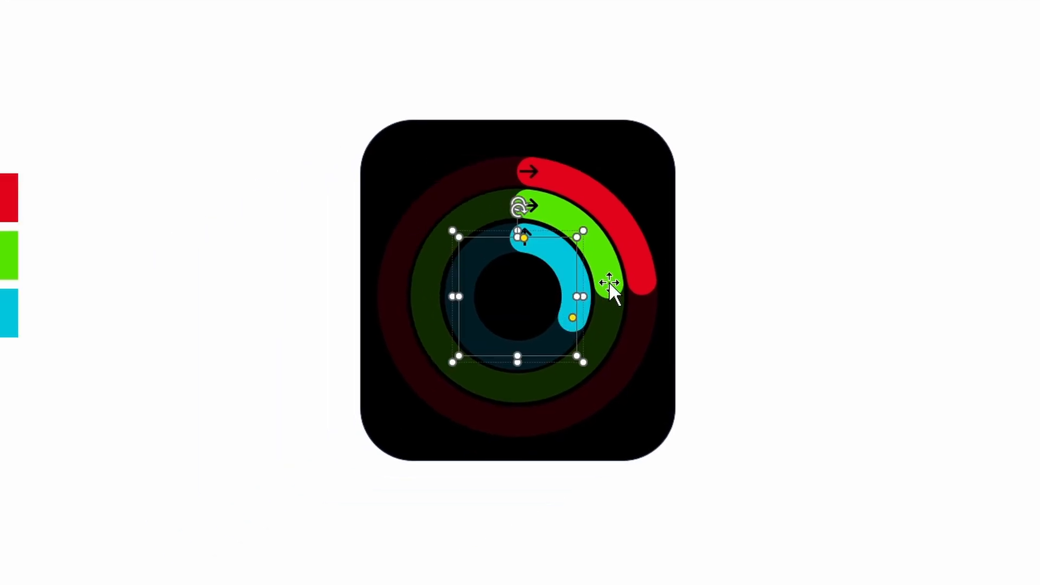
pyautogui.click(609, 283)
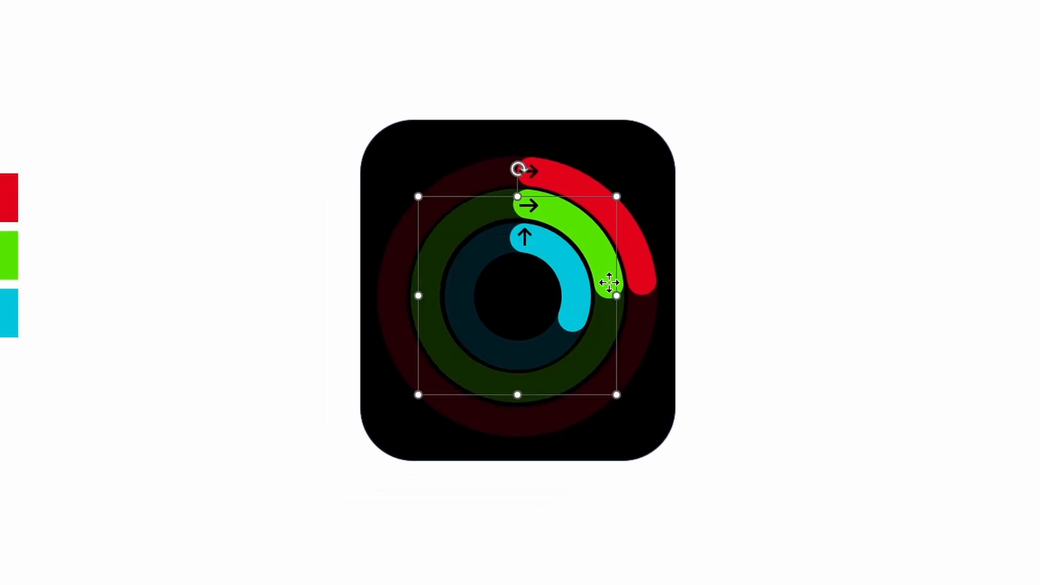
pyautogui.moveTo(610, 288); pyautogui.dragTo(530, 388)
# - Extend the outer red arc past the halfway point to the ring's lower-left section and deselect it
pyautogui.click(639, 274)
pyautogui.click(640, 274)
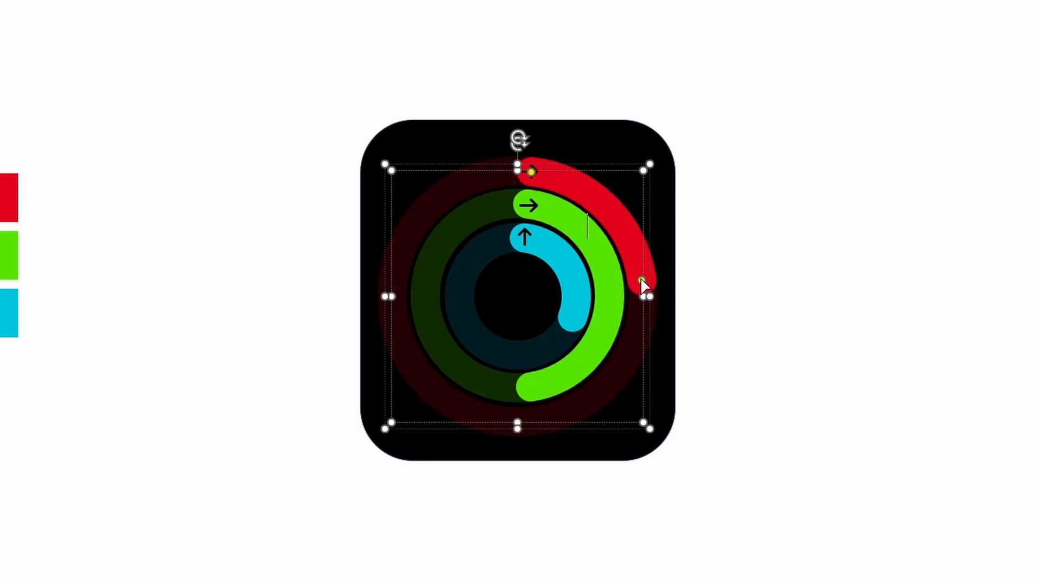
pyautogui.moveTo(643, 292); pyautogui.dragTo(485, 407)
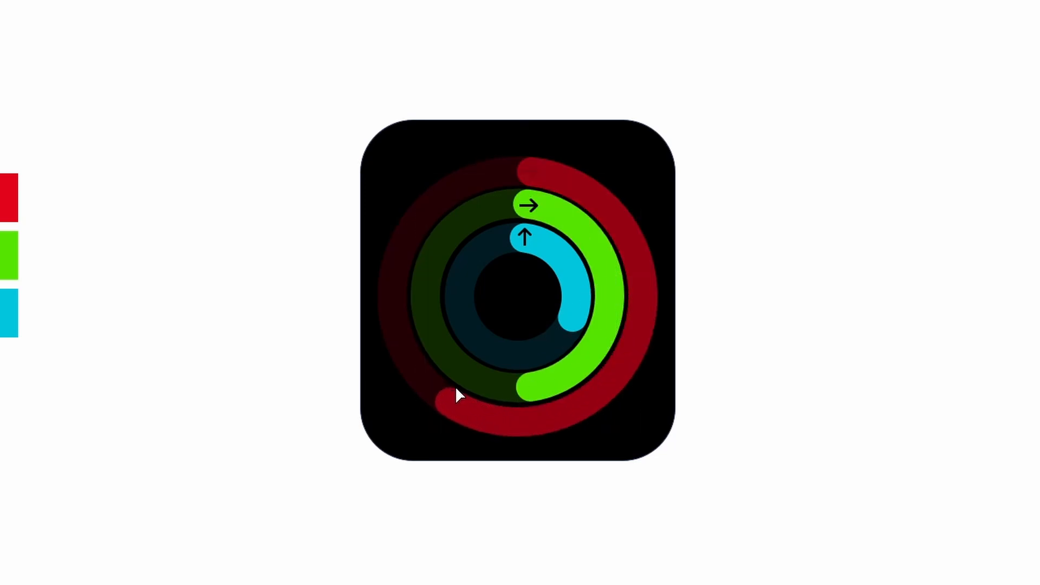
pyautogui.moveTo(437, 381); pyautogui.dragTo(436, 381)
pyautogui.click(769, 280)
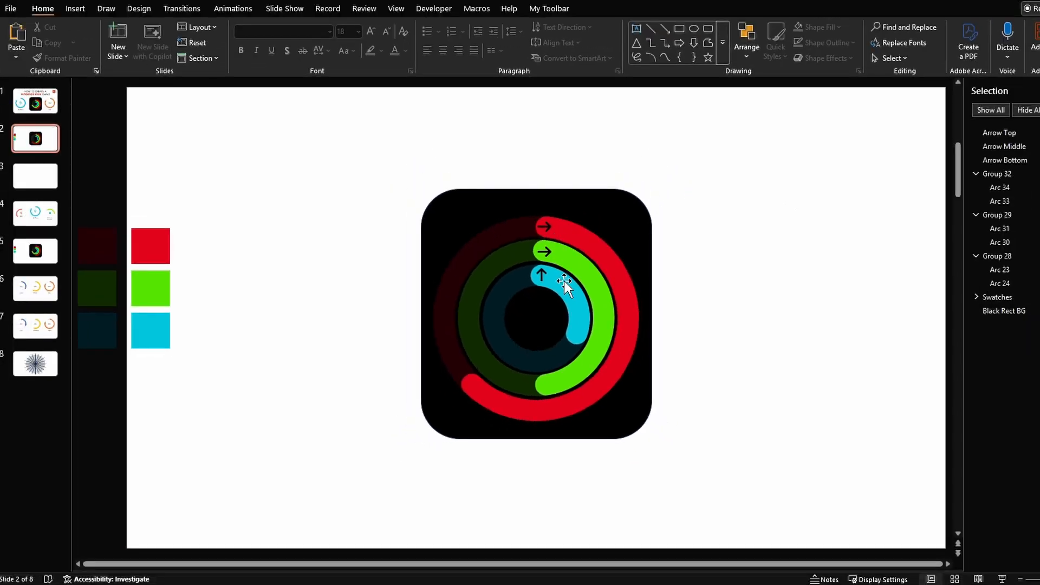
# - Copy the red progress arc and its dark red background ring onto blank slide 3
pyautogui.click(591, 245)
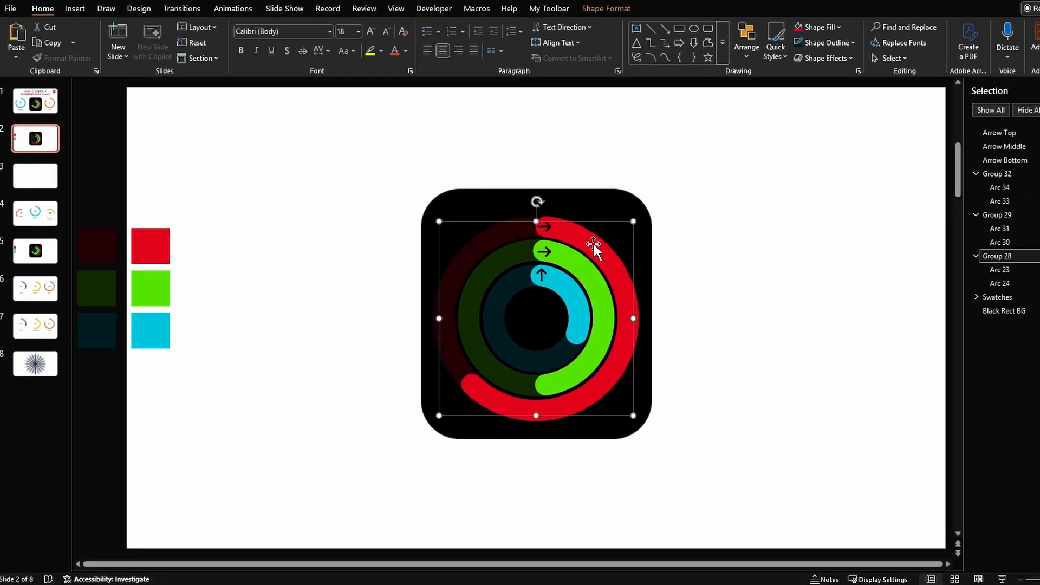
pyautogui.click(485, 240)
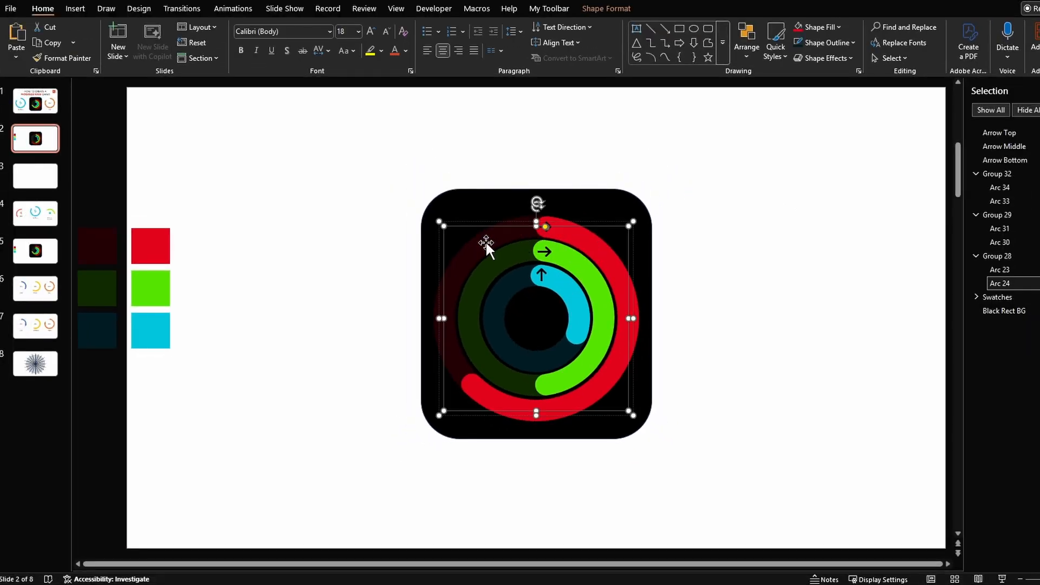
pyautogui.click(35, 176)
pyautogui.hotkey('ctrl', 'v')
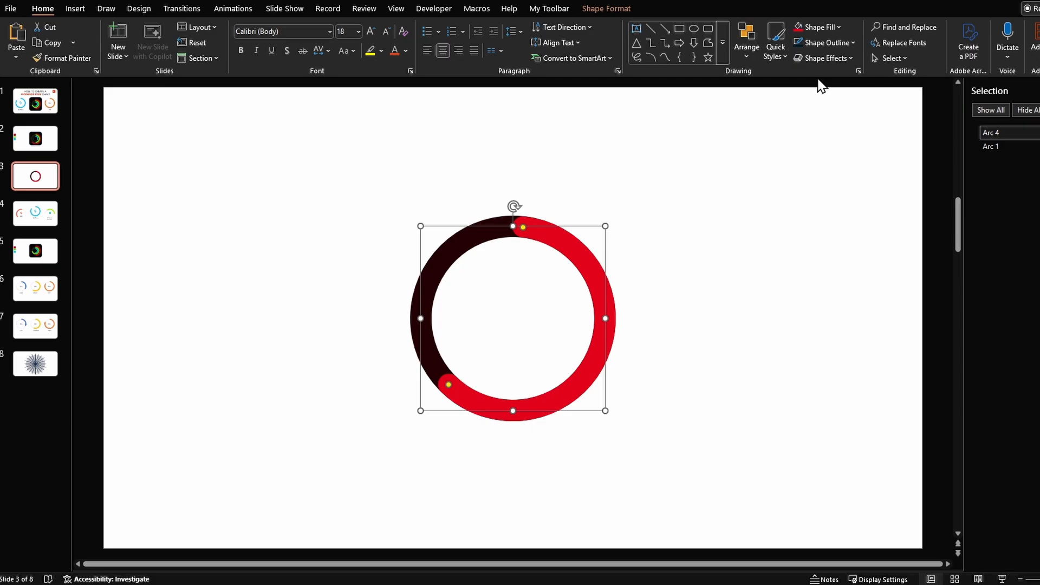
# - Recolor the pasted progress arc's outline cyan and the background ring's outline light gray
pyautogui.click(829, 42)
pyautogui.click(822, 262)
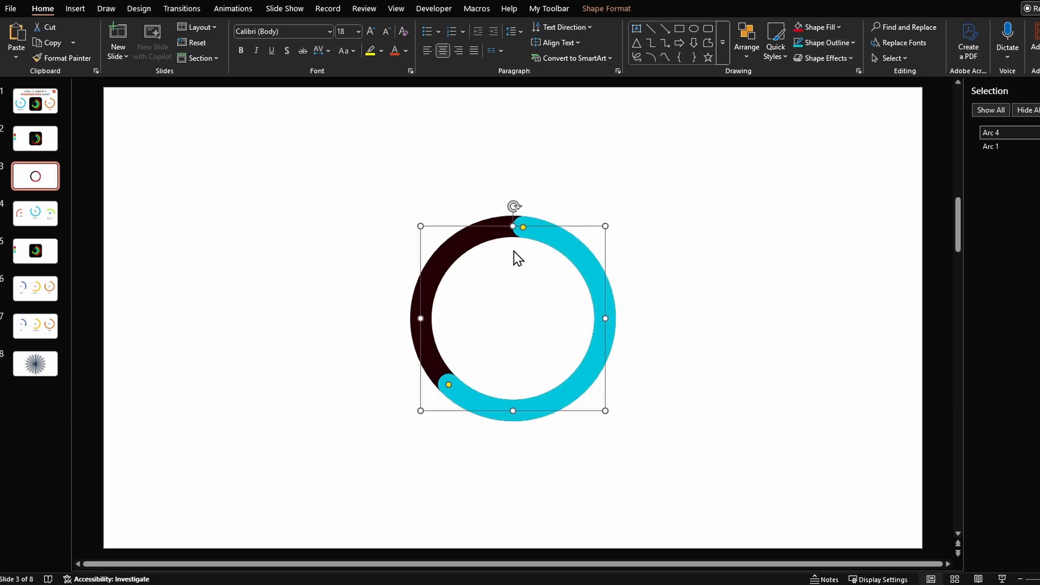
pyautogui.click(513, 255)
pyautogui.click(829, 42)
pyautogui.click(800, 136)
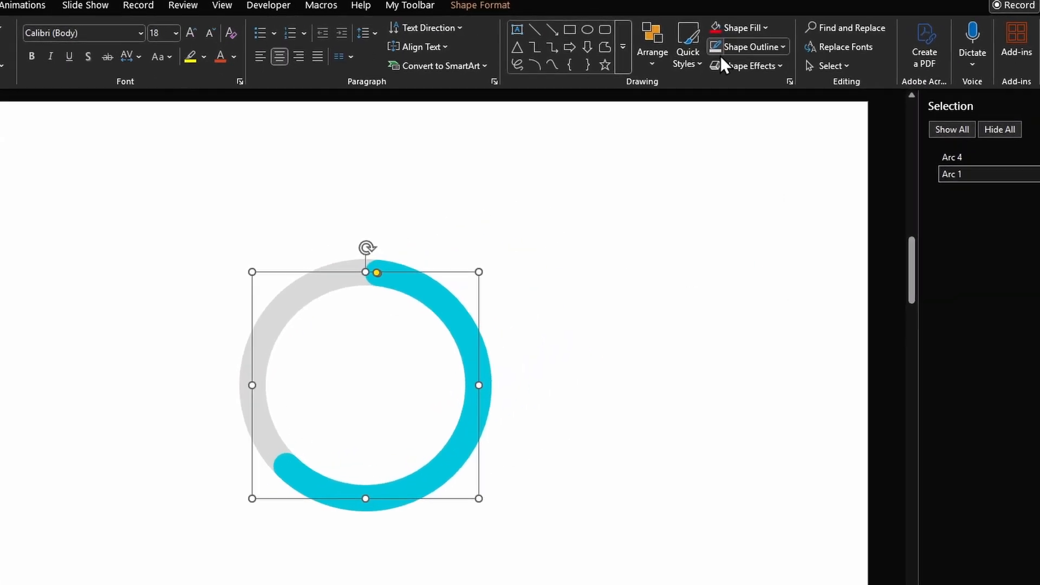
# - Set the light gray background ring's outline weight to 4½ pt and deselect it
pyautogui.click(823, 42)
pyautogui.moveTo(886, 346)
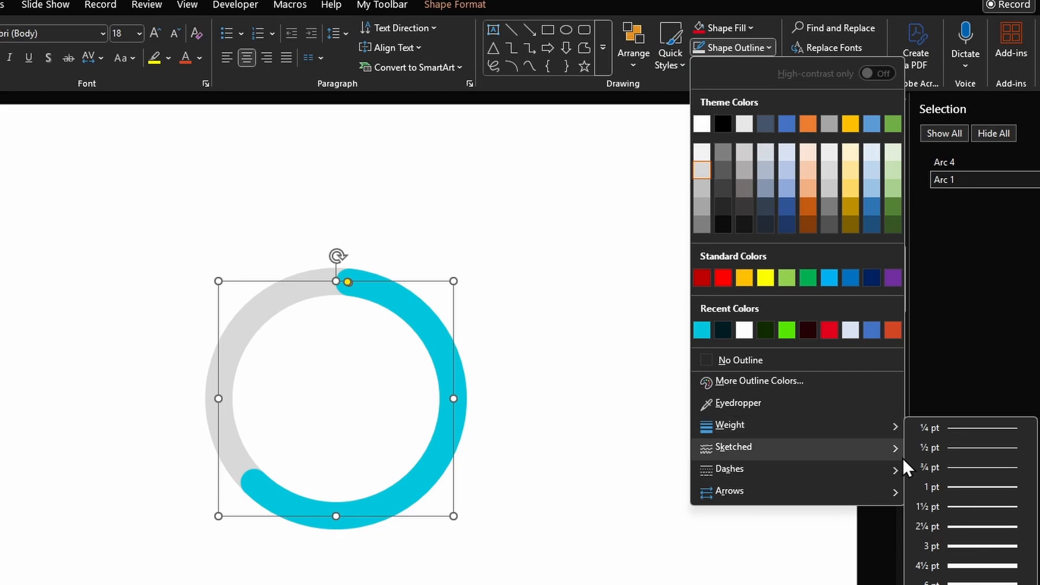
pyautogui.click(973, 565)
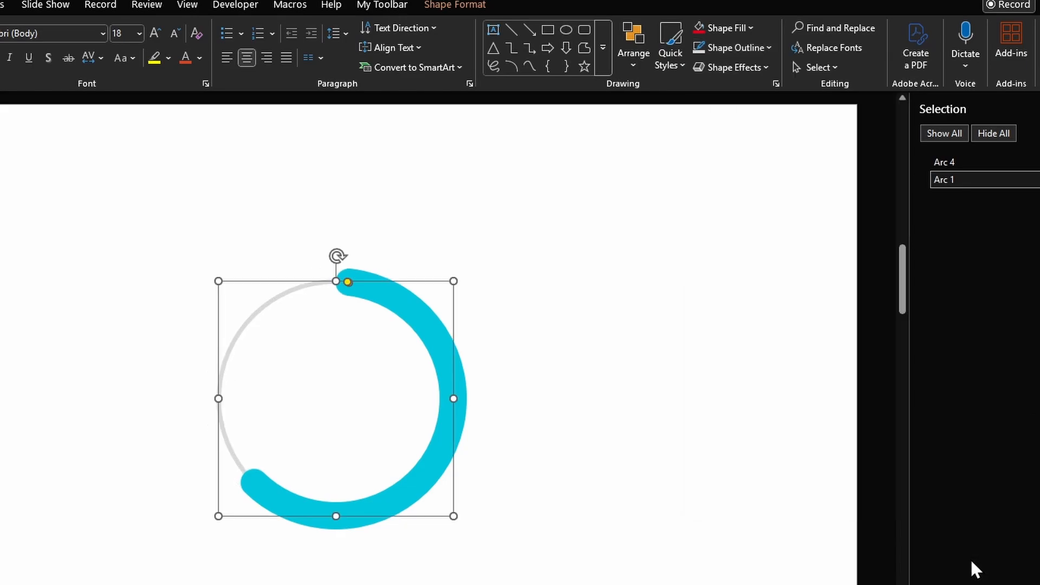
pyautogui.click(702, 511)
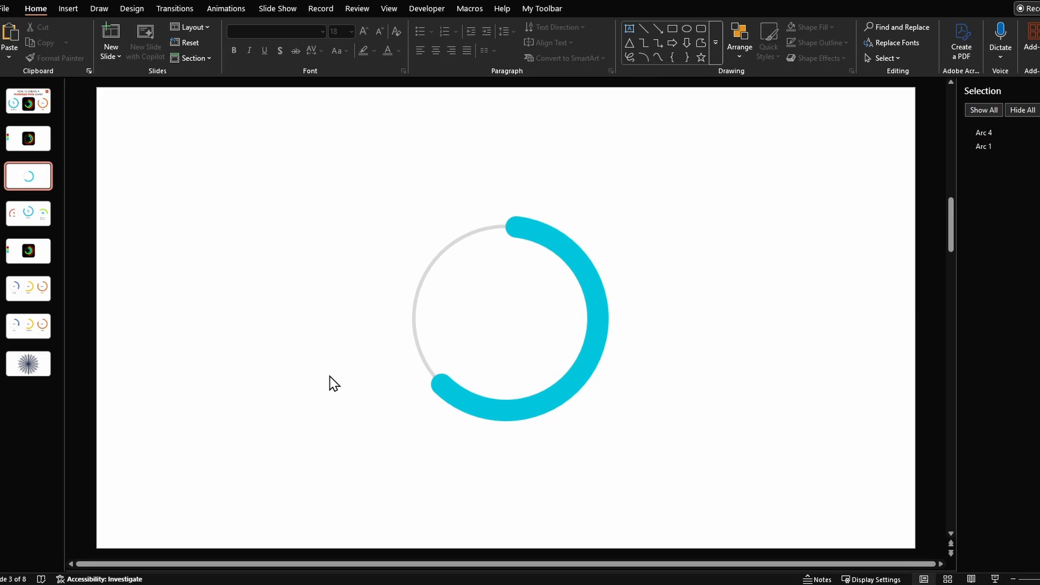
# - Copy the percentage wheel from slide 8 onto slide 3 and send it behind the ring
pyautogui.click(39, 365)
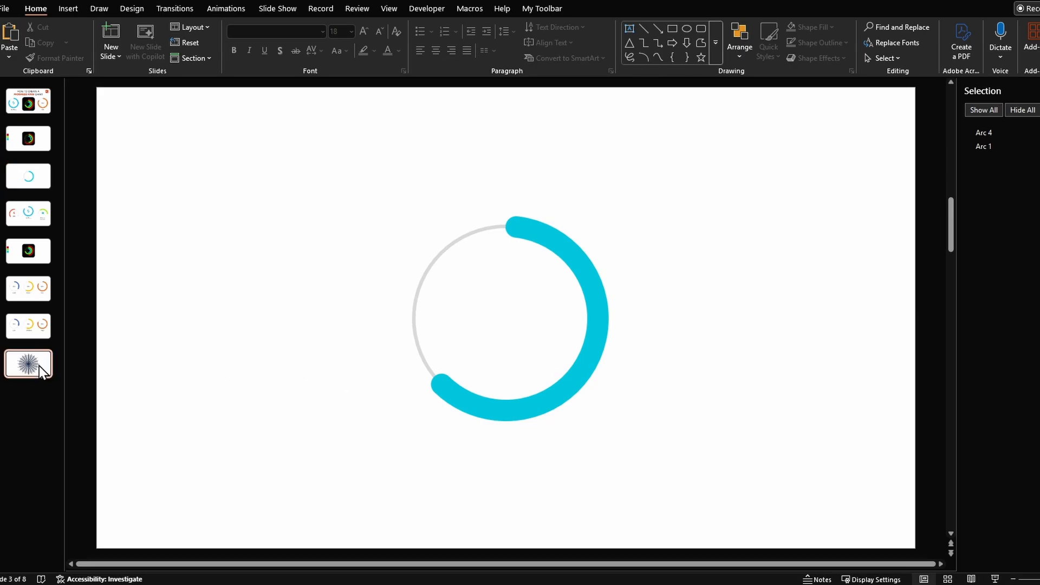
pyautogui.moveTo(235, 96); pyautogui.dragTo(797, 545)
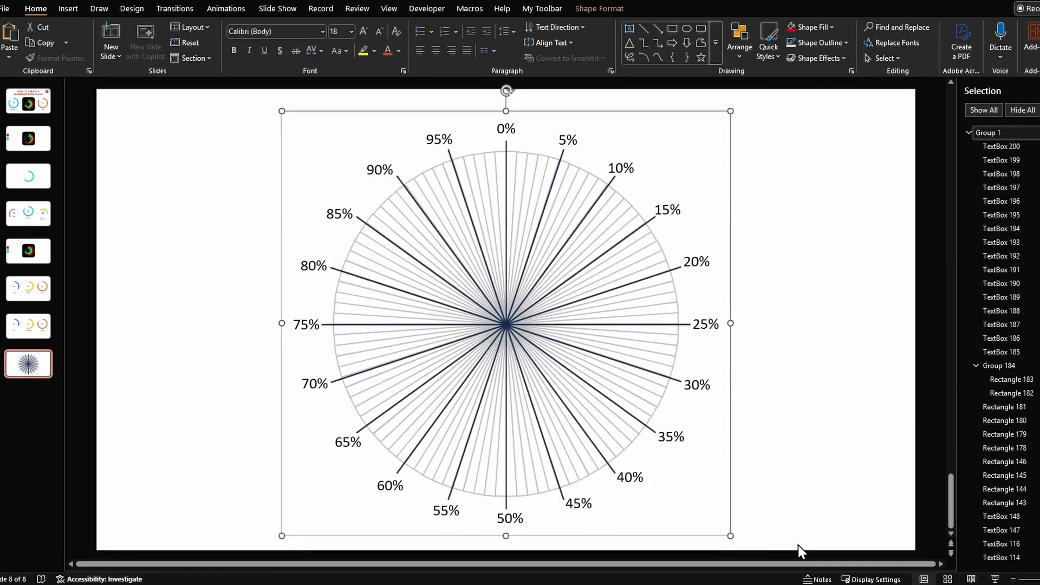
pyautogui.hotkey('ctrl', 'c')
pyautogui.click(21, 181)
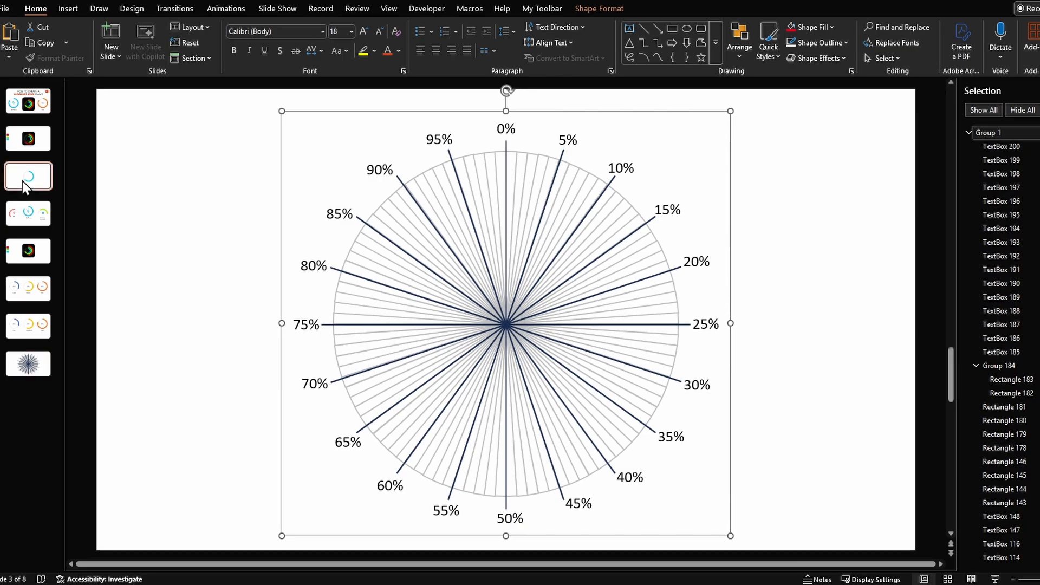
pyautogui.hotkey('ctrl', 'v')
pyautogui.rightClick(541, 219)
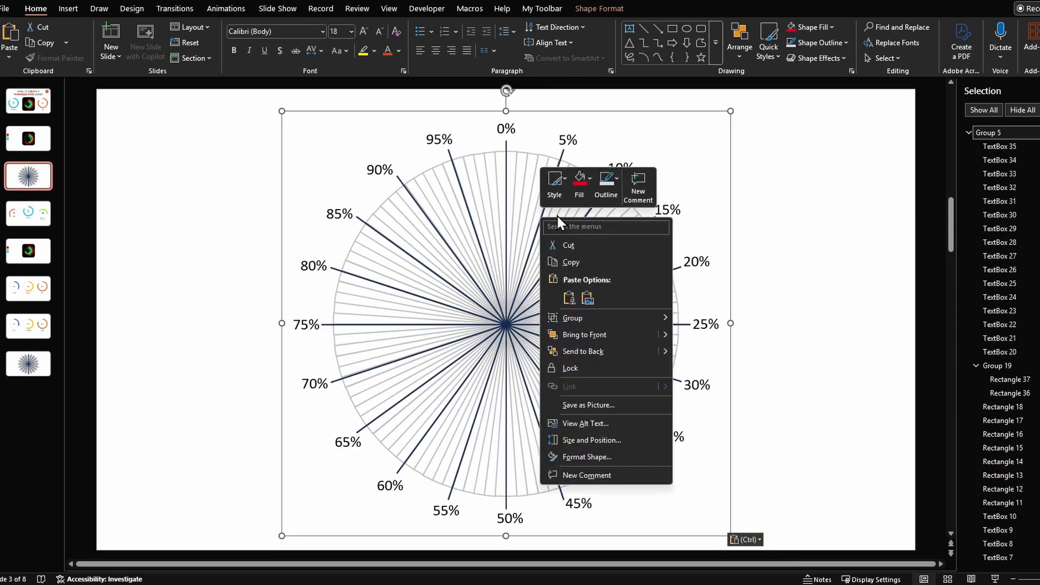
pyautogui.click(607, 350)
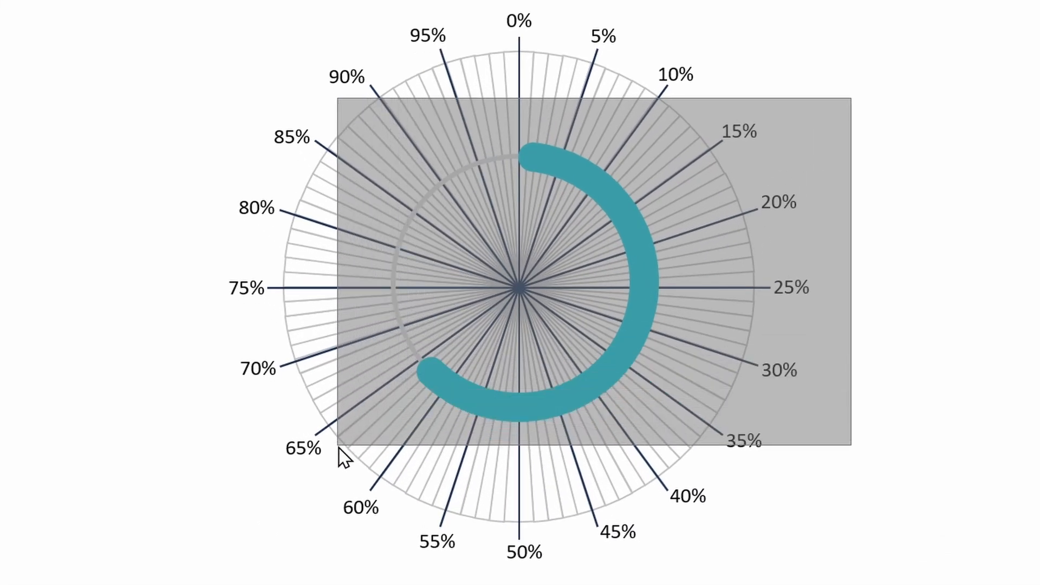